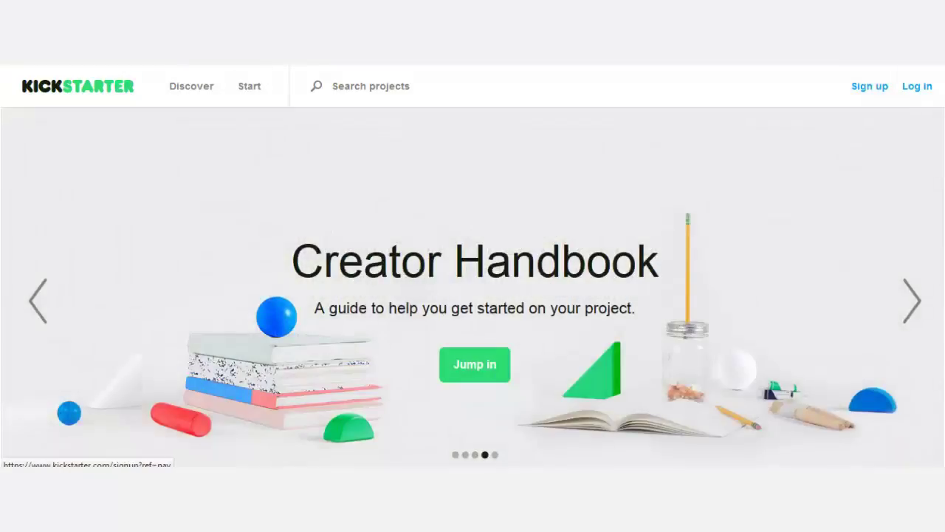
click(333, 86)
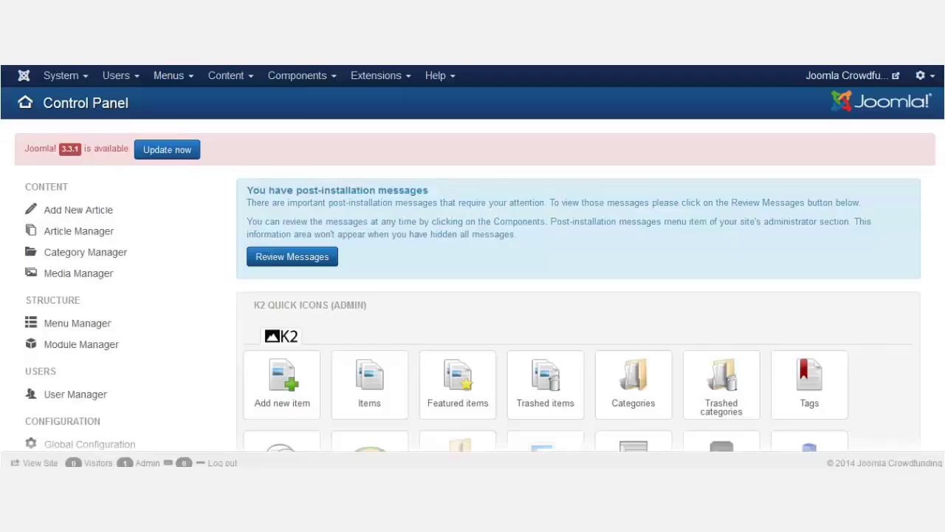
- Switch to the Joomla administrator and open the list of menu items in the Main Menu
click(173, 75)
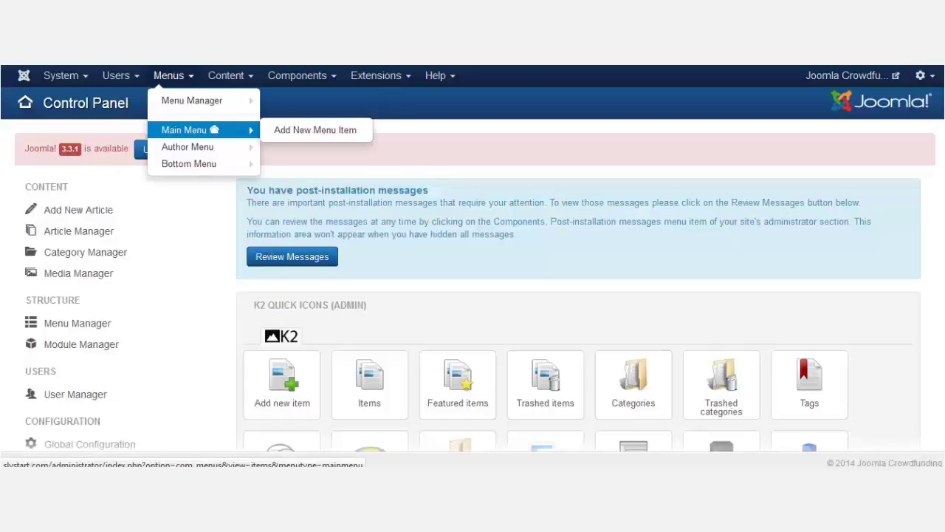
click(188, 130)
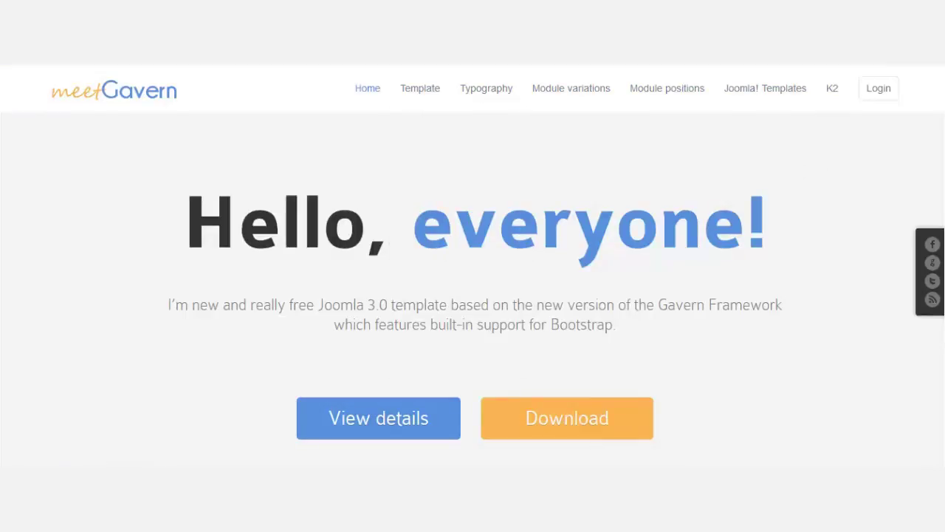
- Examine the Main Menu's items and compare them with the navigation shown on the front-end site
mouse_move(420, 88)
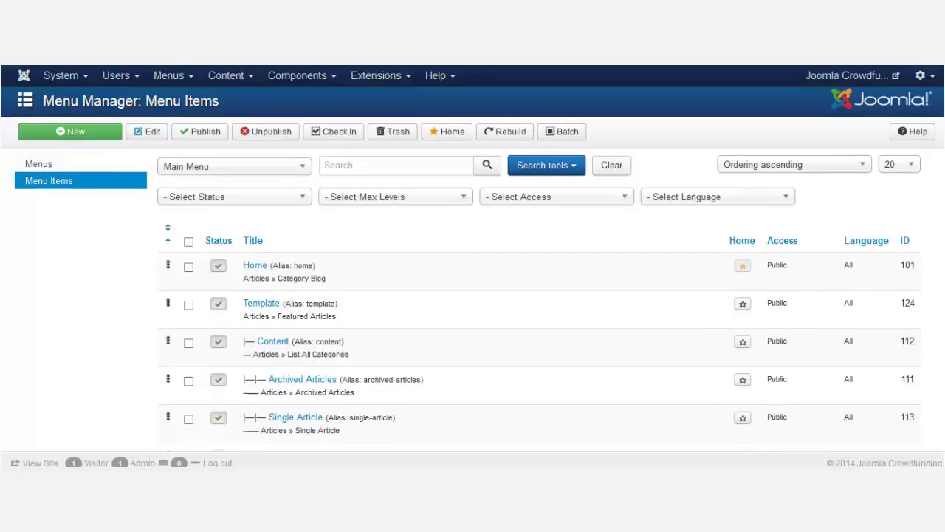
scroll(473, 295, down, 3)
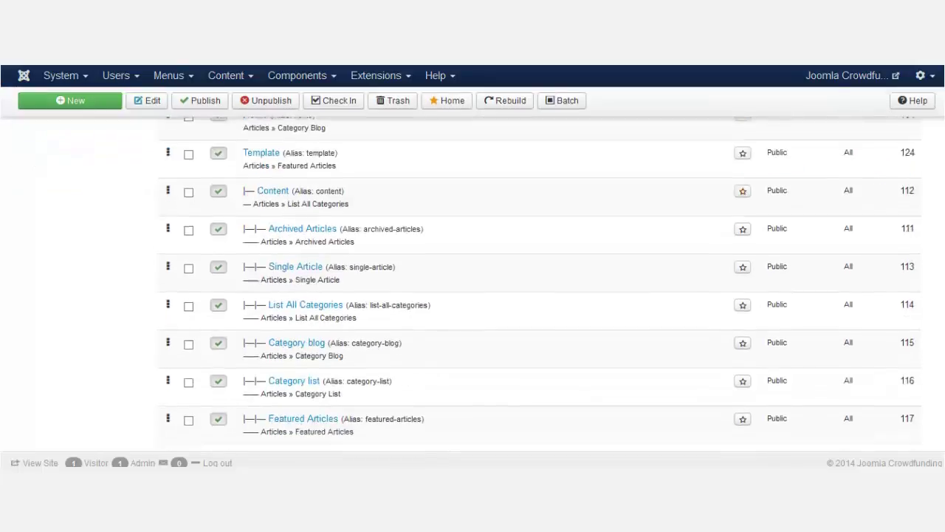
scroll(472, 296, up, 3)
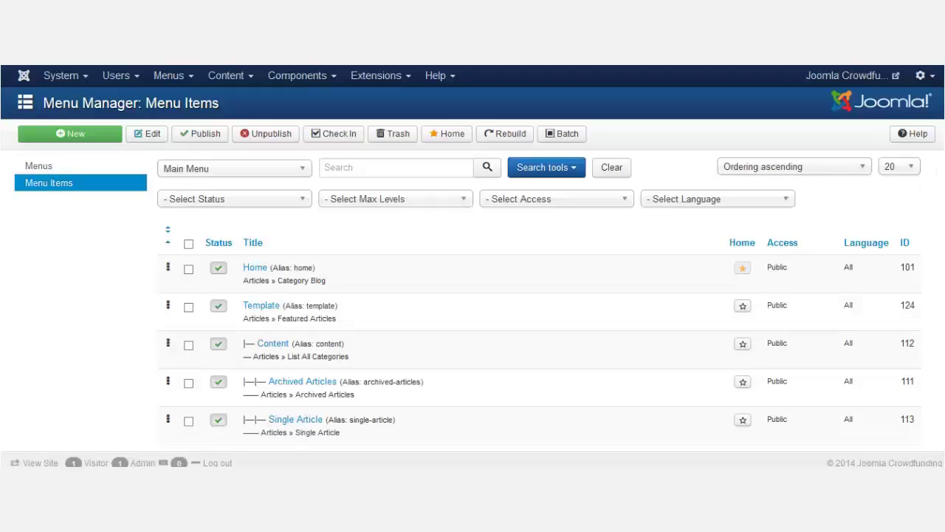
scroll(473, 299, down, 3)
scroll(473, 300, up, 3)
scroll(473, 296, down, 3)
scroll(473, 295, up, 1)
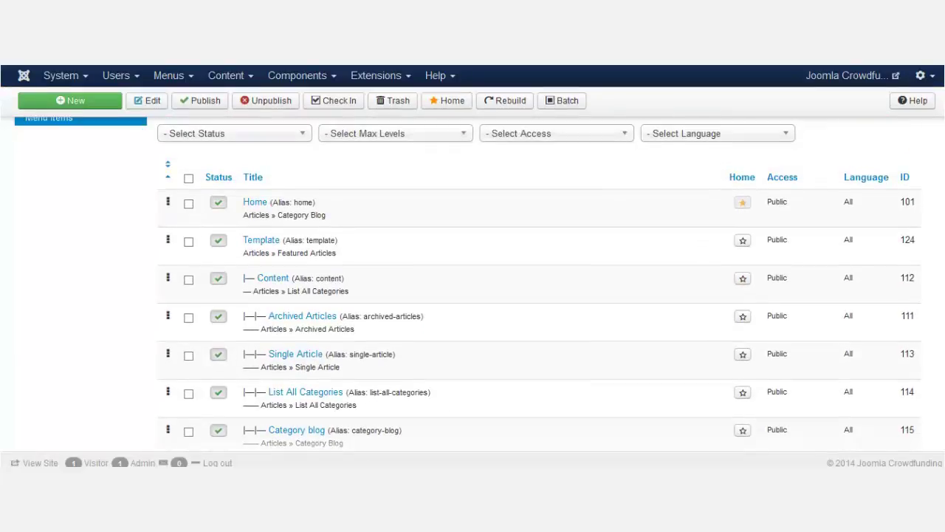
scroll(472, 295, down, 8)
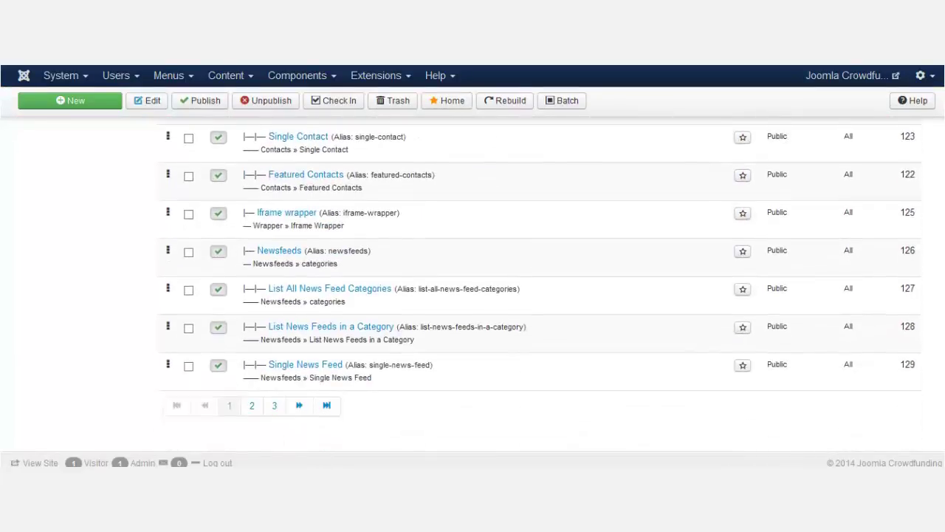
scroll(472, 295, up, 10)
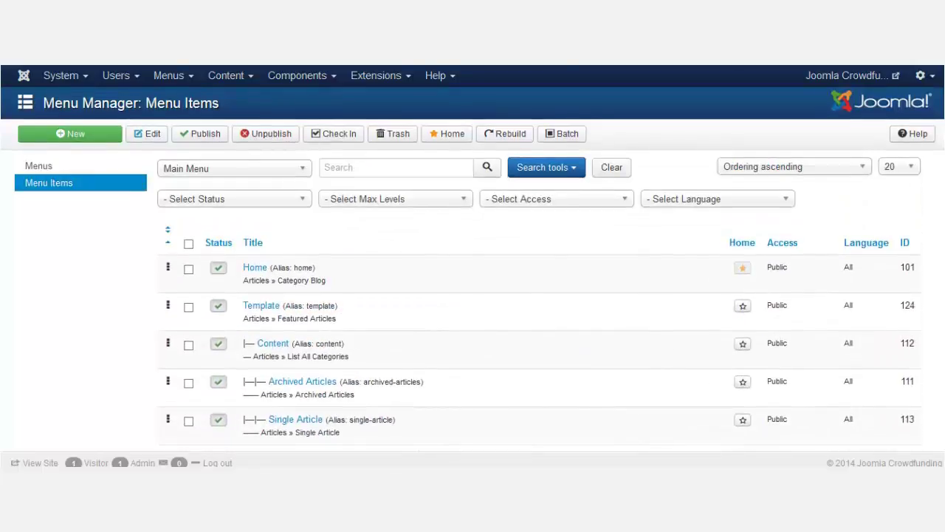
- Set the Main Menu item list to display All entries on one page and look through it
click(898, 166)
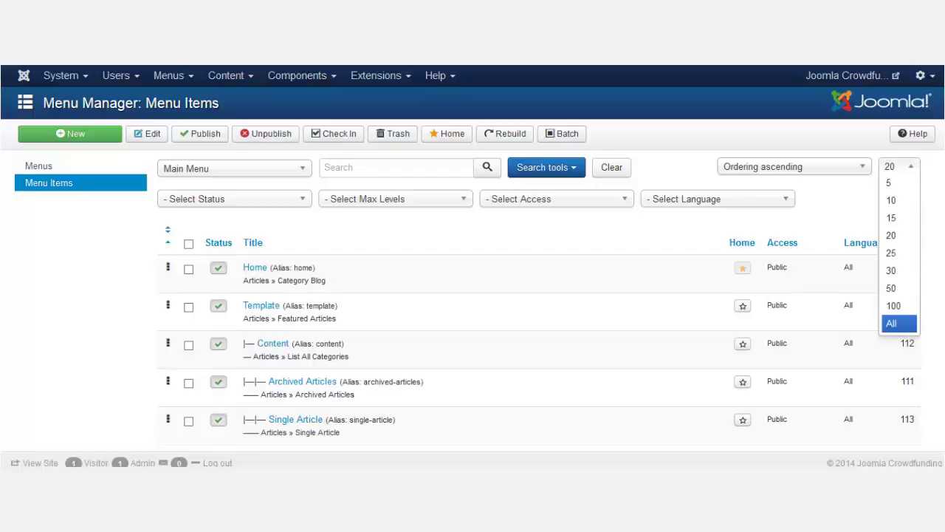
click(899, 323)
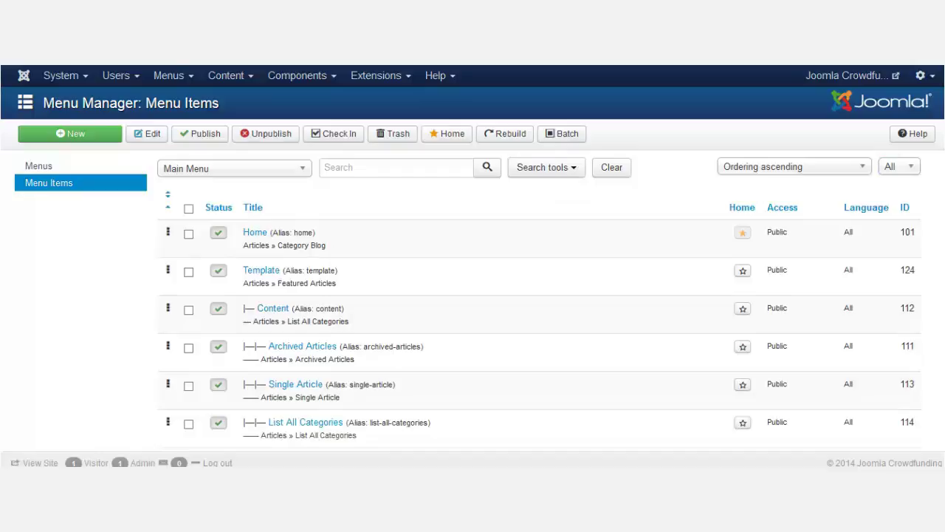
scroll(472, 295, down, 10)
scroll(472, 295, down, 2)
scroll(473, 296, up, 12)
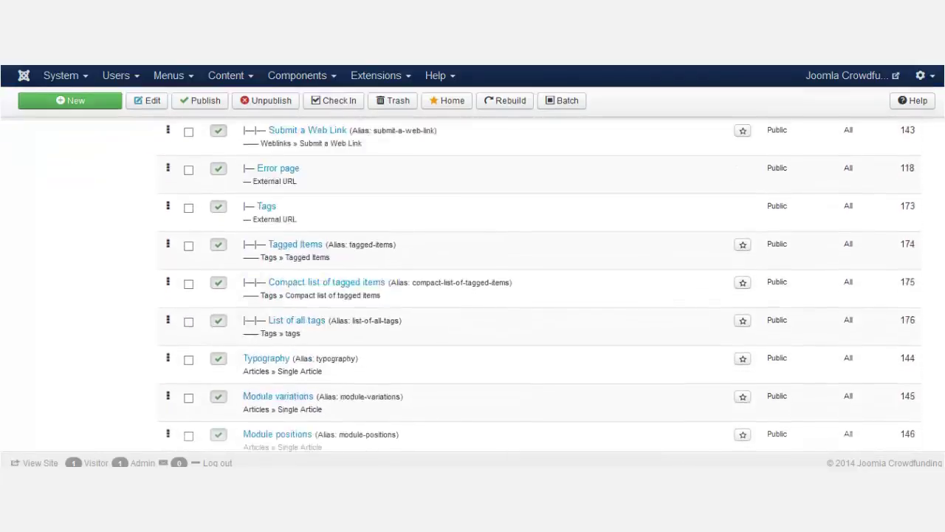
- Try to trash every Main Menu item except Home
click(189, 209)
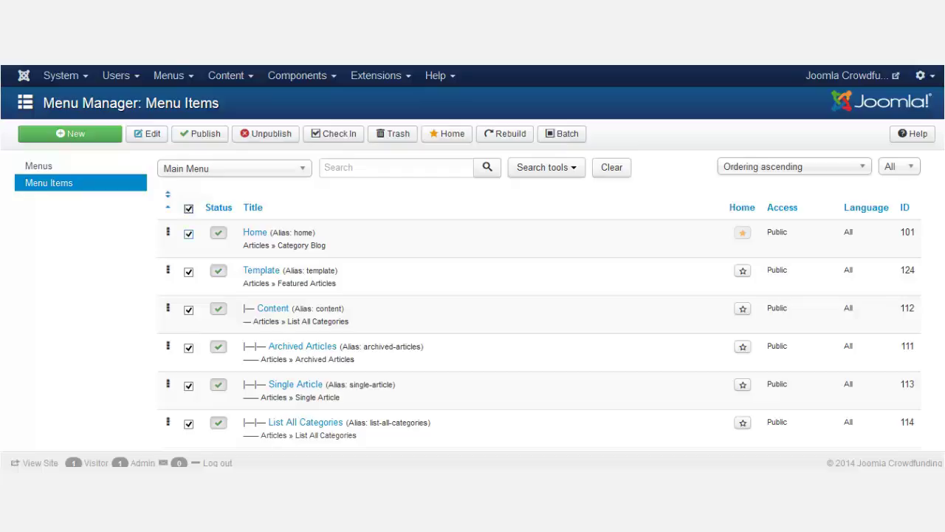
click(189, 233)
scroll(539, 295, down, 20)
scroll(539, 296, down, 3)
scroll(539, 295, up, 8)
scroll(539, 296, up, 10)
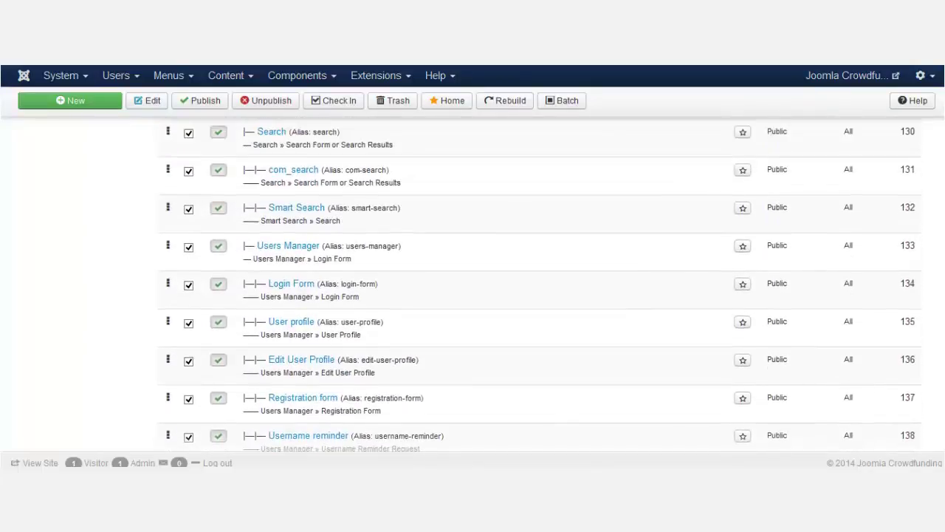
scroll(539, 296, up, 15)
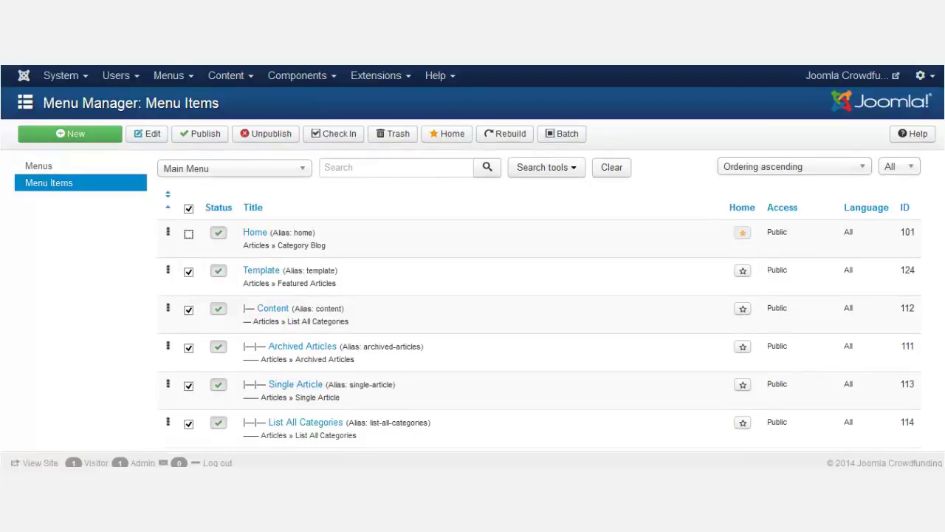
click(392, 134)
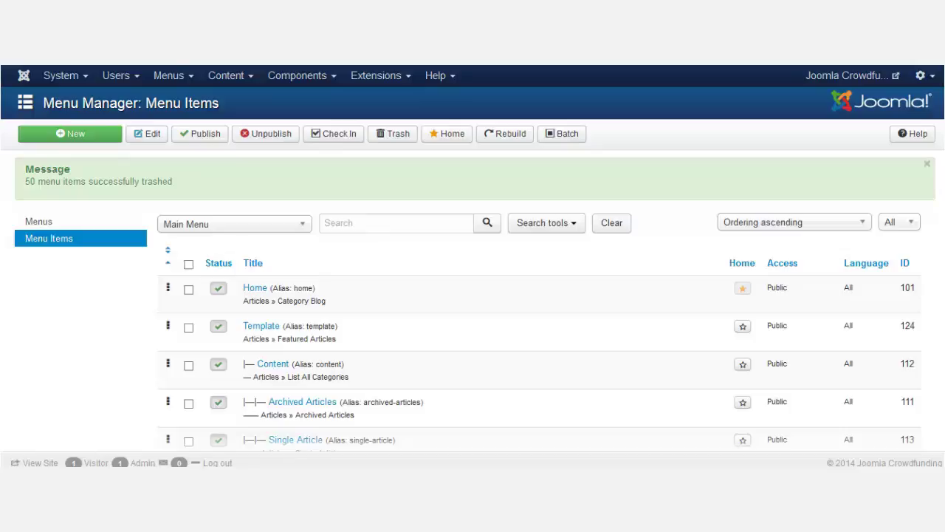
- Find the locked List Web Links in a Category menu item and check it in
scroll(472, 295, down, 15)
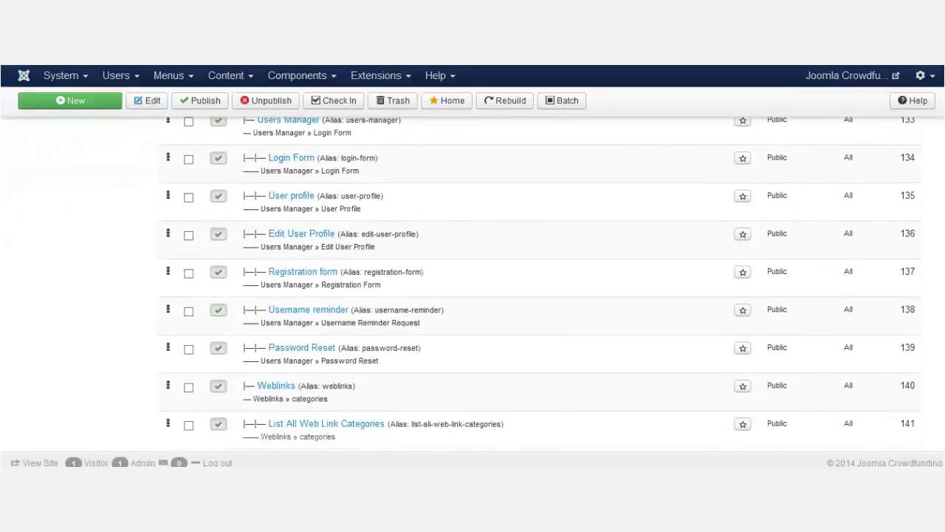
scroll(473, 295, down, 5)
scroll(473, 296, up, 2)
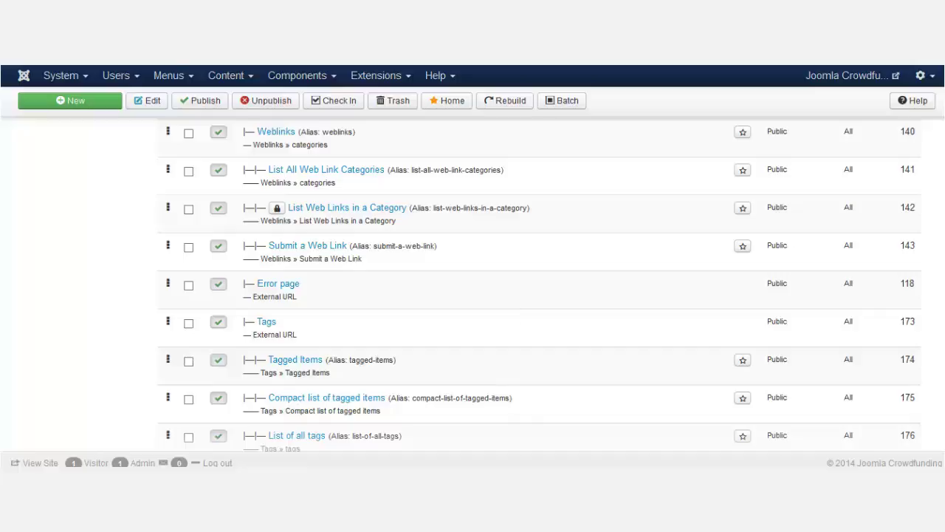
mouse_move(277, 207)
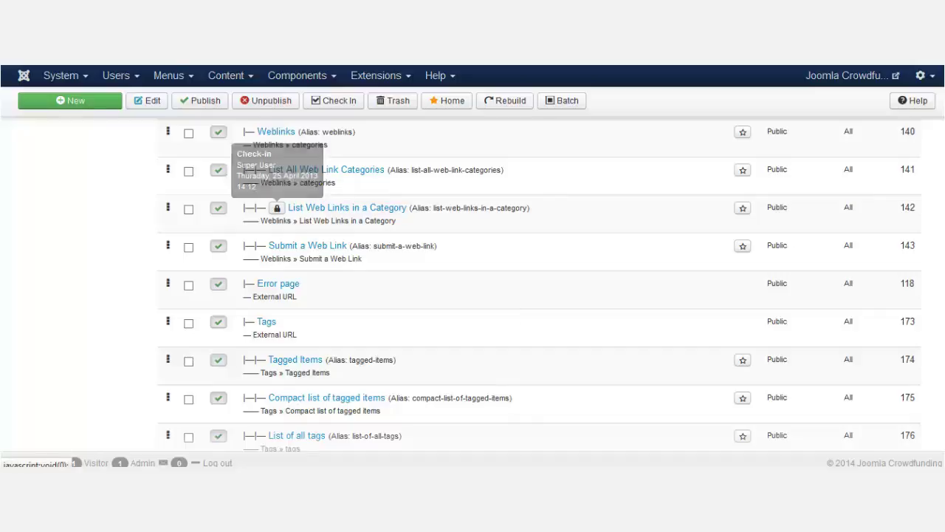
scroll(539, 284, down, 4)
scroll(539, 285, up, 5)
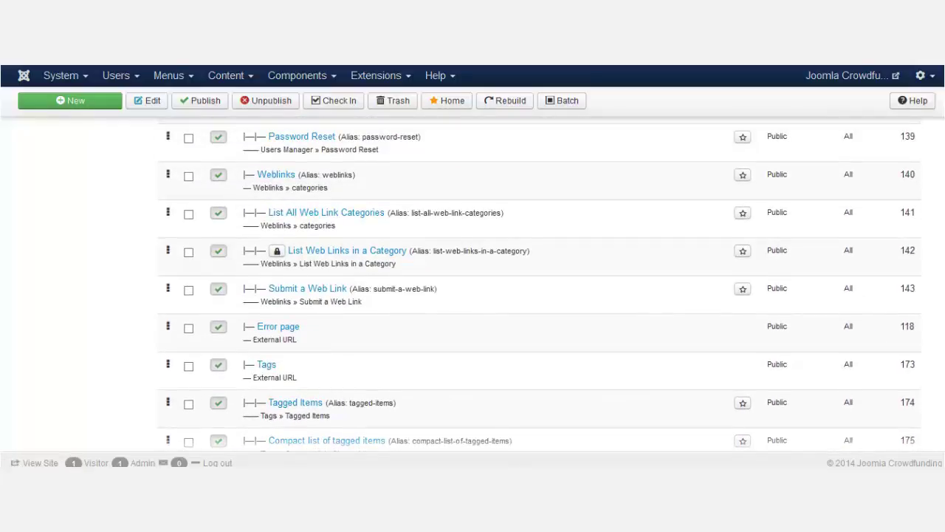
click(277, 251)
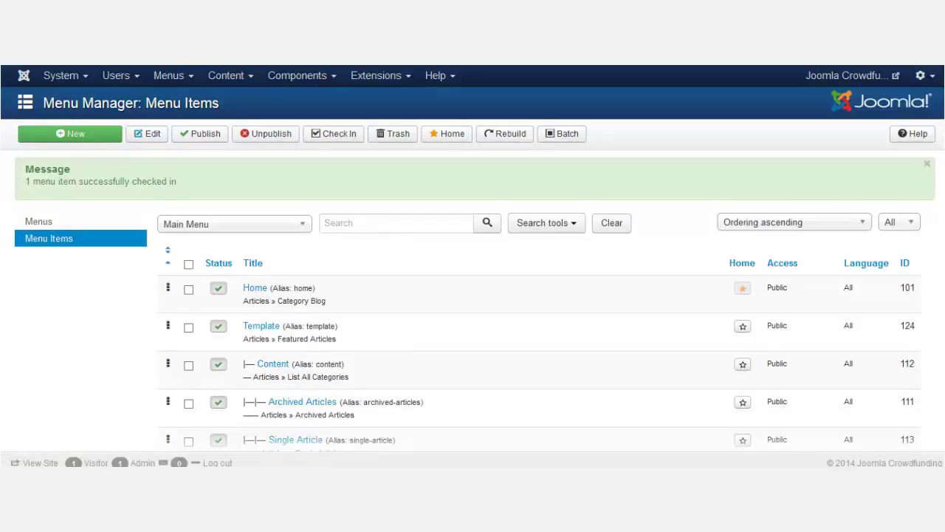
- Select all Main Menu items except Home and move them to the trash, and reload the front-end site to check its navigation
scroll(473, 296, down, 10)
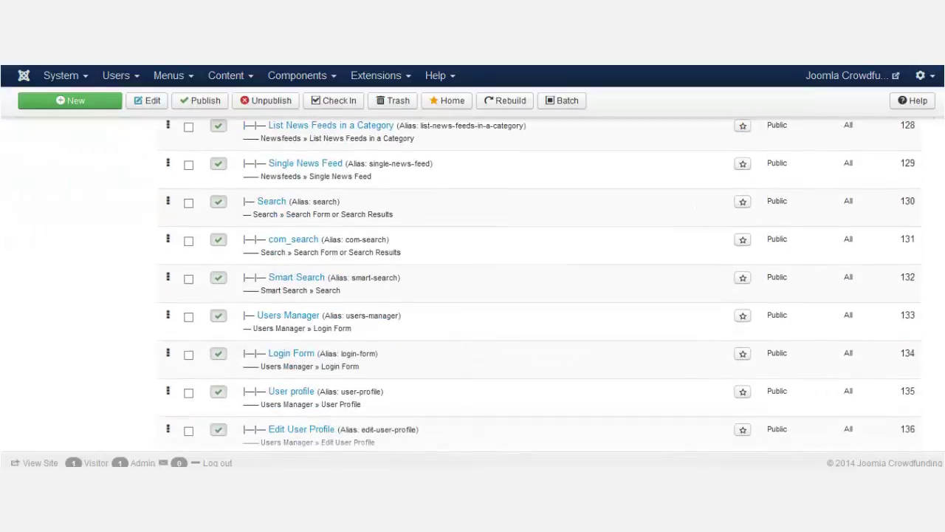
scroll(539, 288, down, 12)
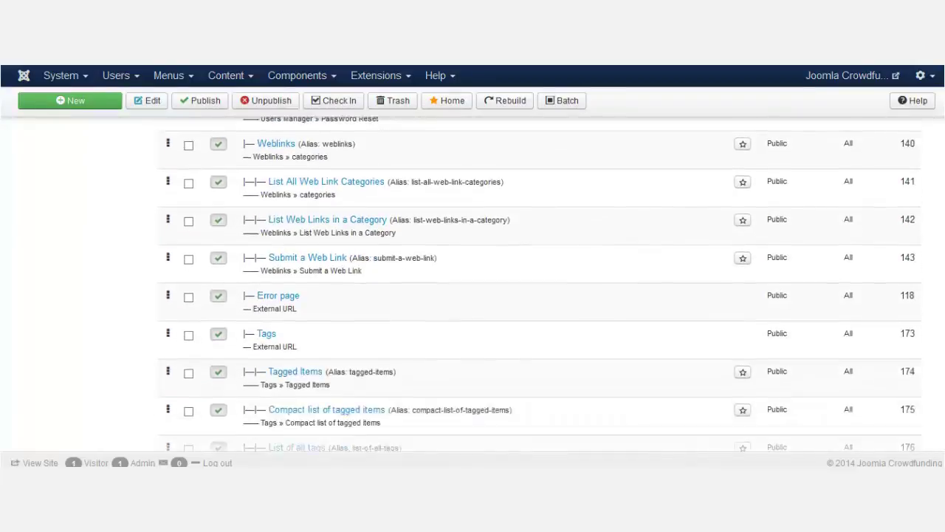
scroll(540, 288, up, 20)
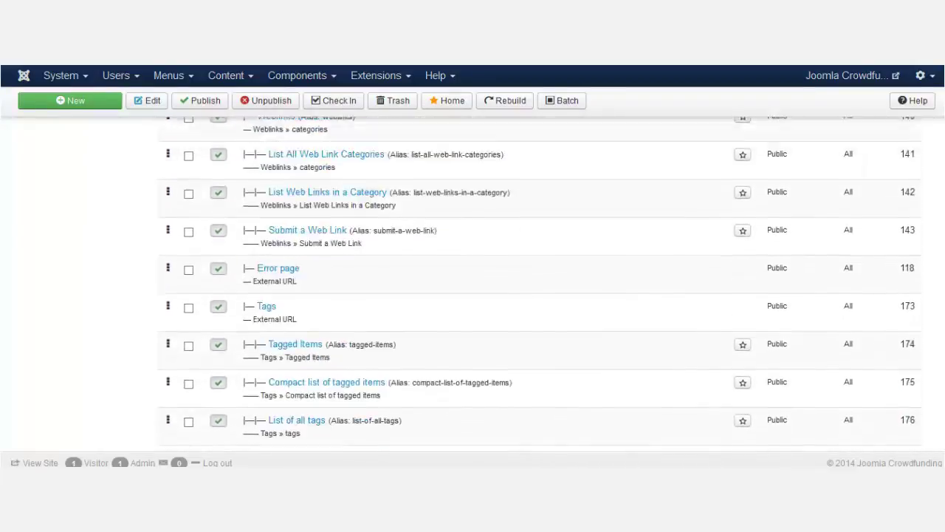
scroll(539, 288, up, 1)
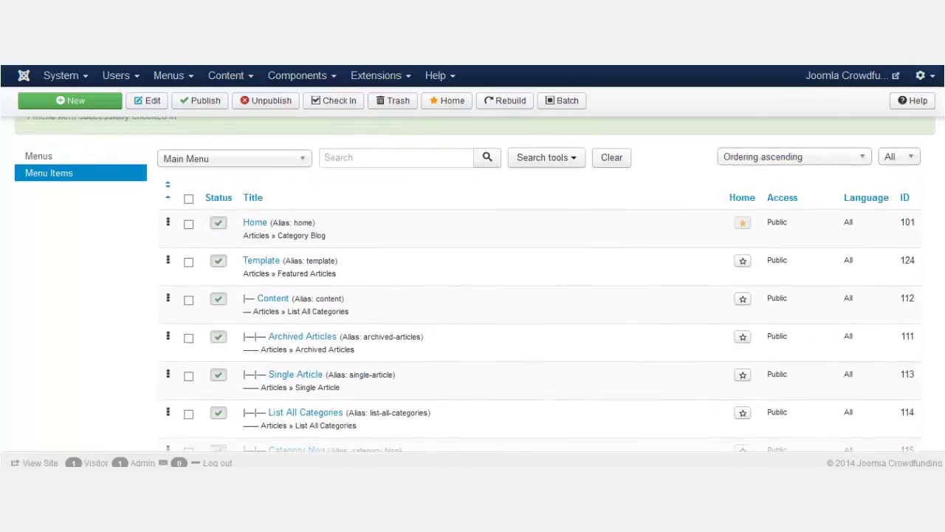
click(188, 198)
click(188, 224)
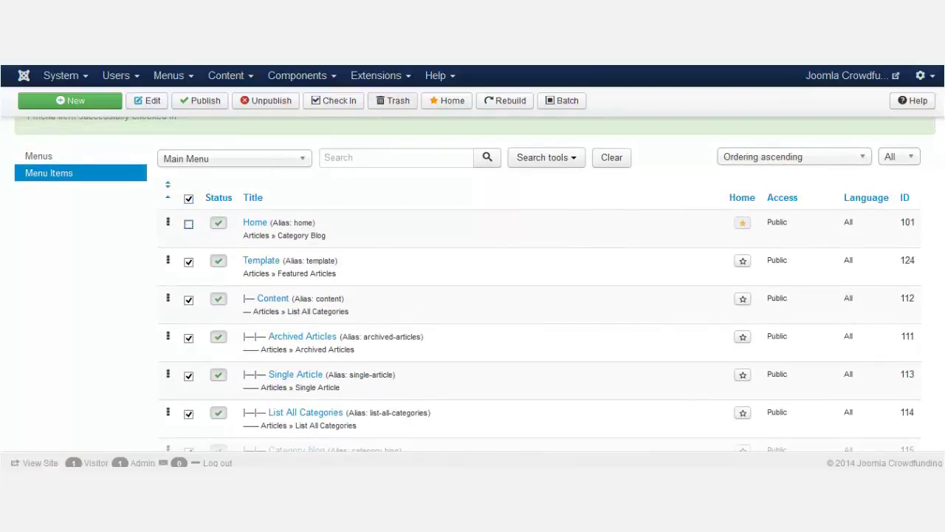
click(393, 101)
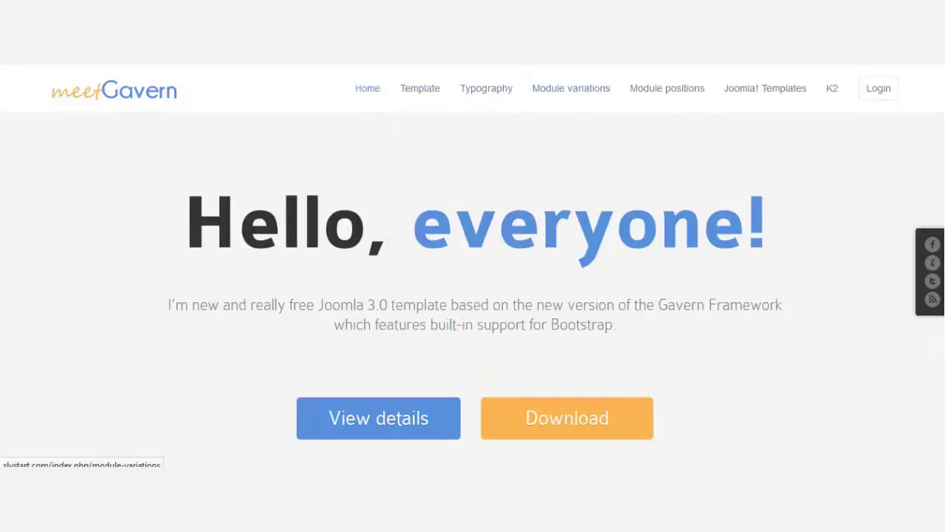
key(F5)
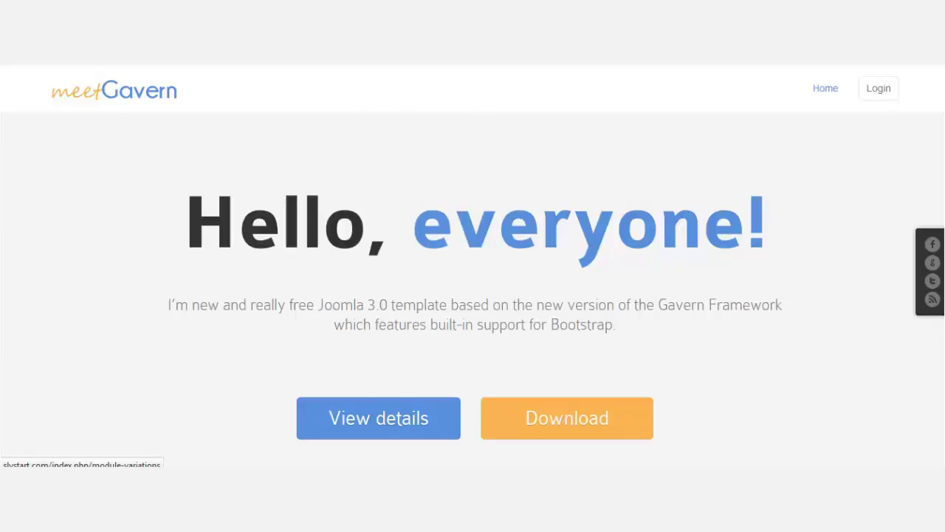
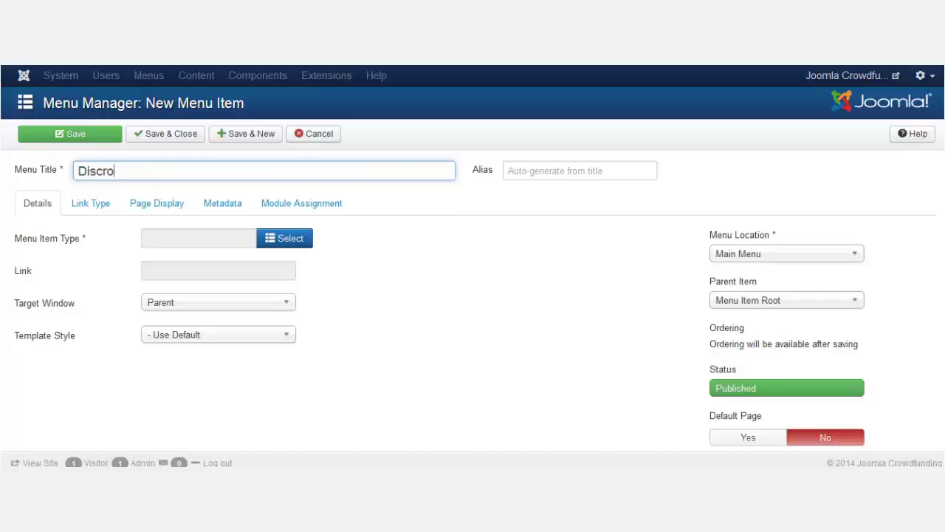
- Enter Discover as the title of the new Main Menu item and leave its alias blank
text(over)
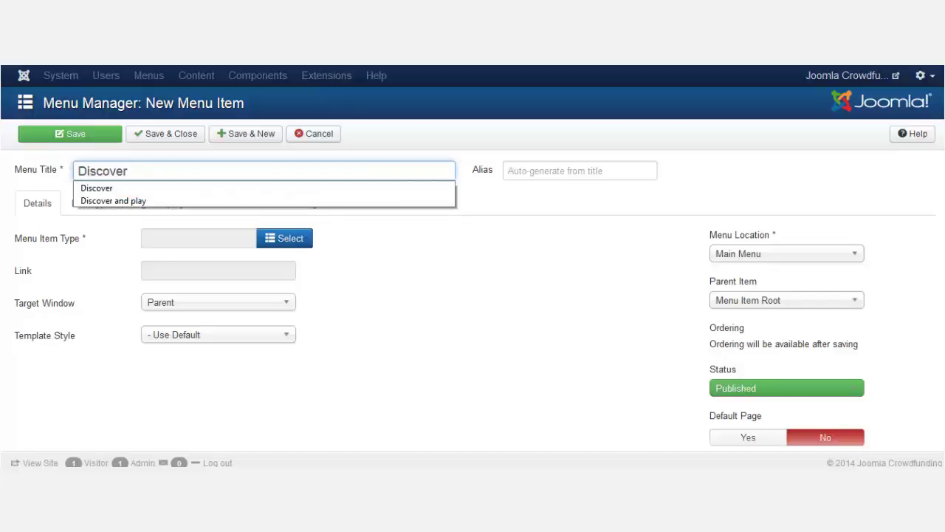
key(Down)
key(Return)
key(Tab)
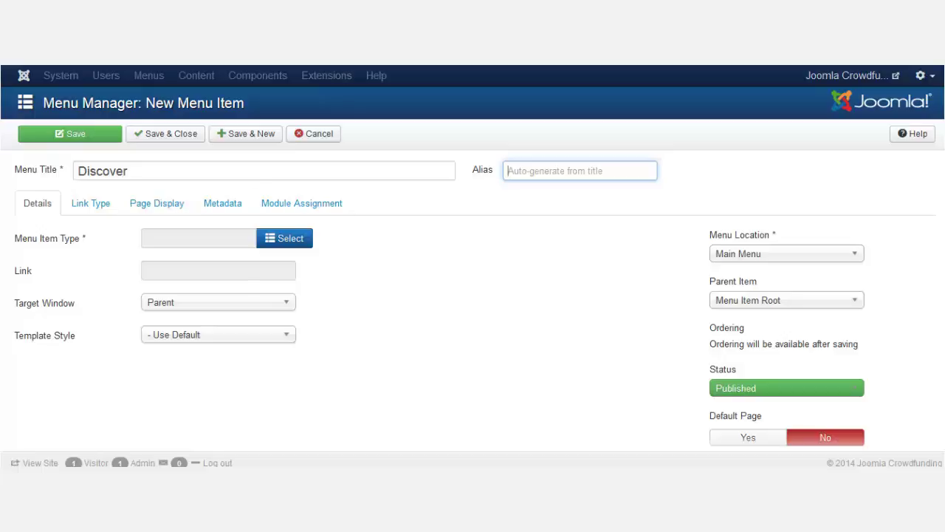
click(128, 171)
drag(128, 171, 77, 170)
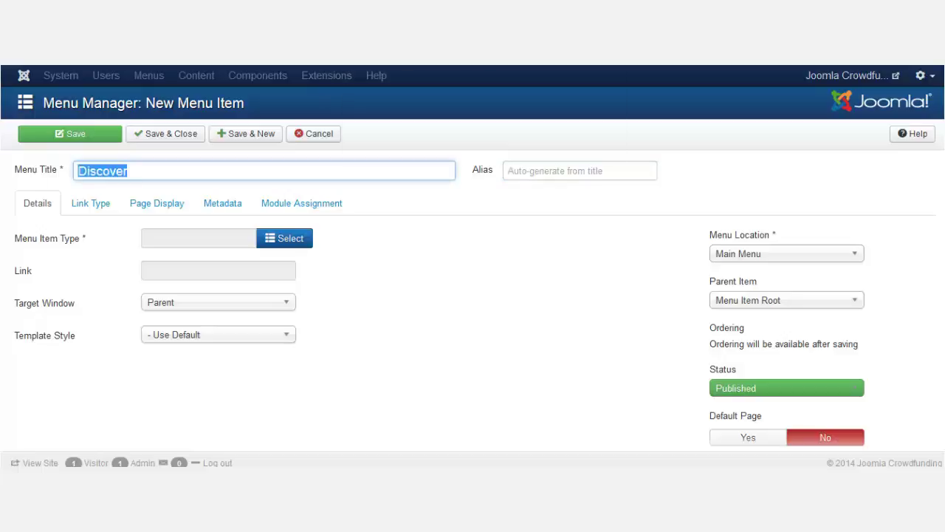
key(Tab)
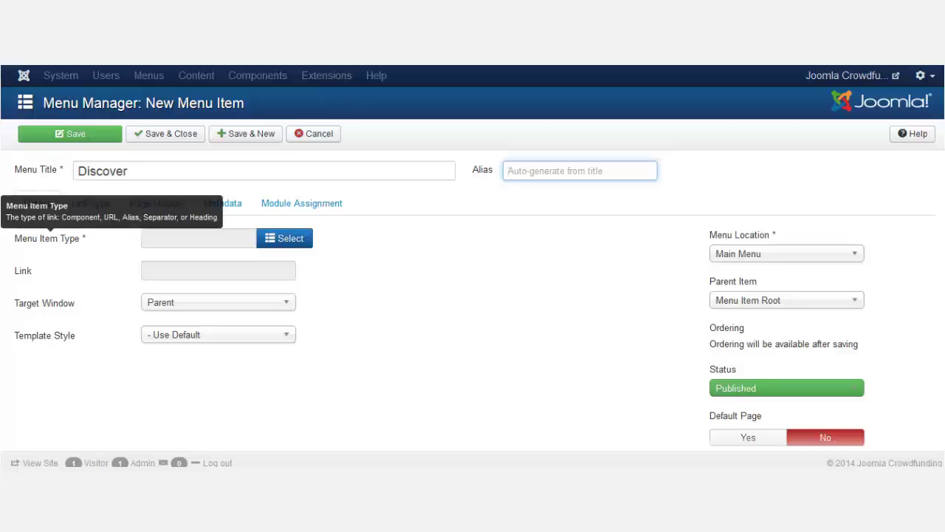
- Make the Discover item a System Links External URL with # as its link, and save it, starting another new item
click(285, 238)
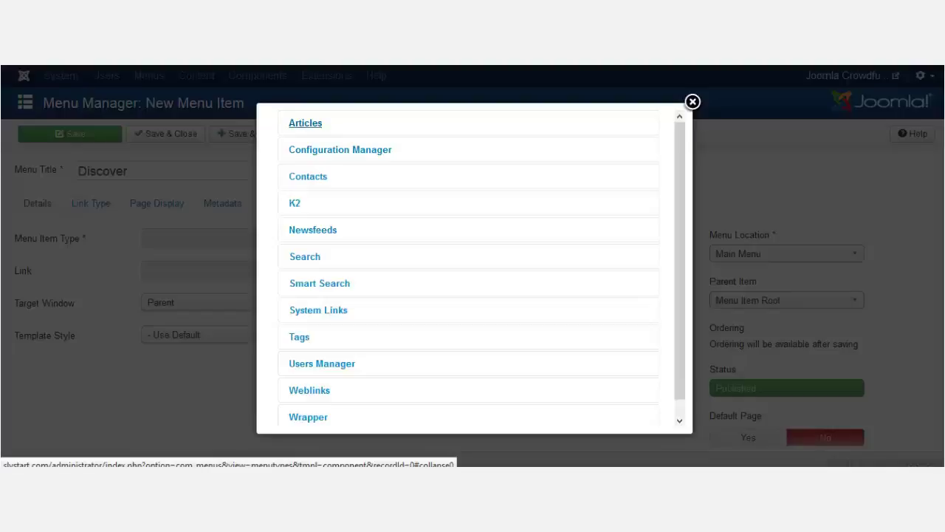
scroll(473, 266, down, 1)
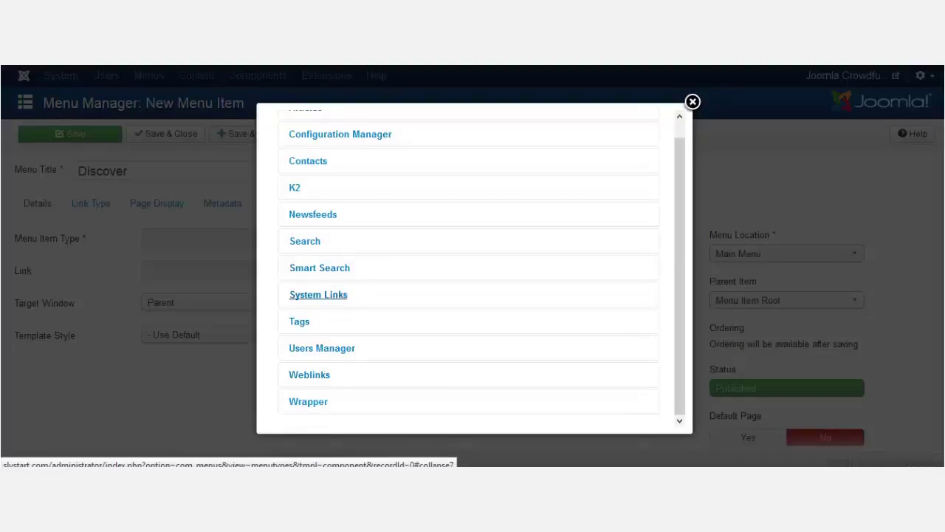
click(319, 295)
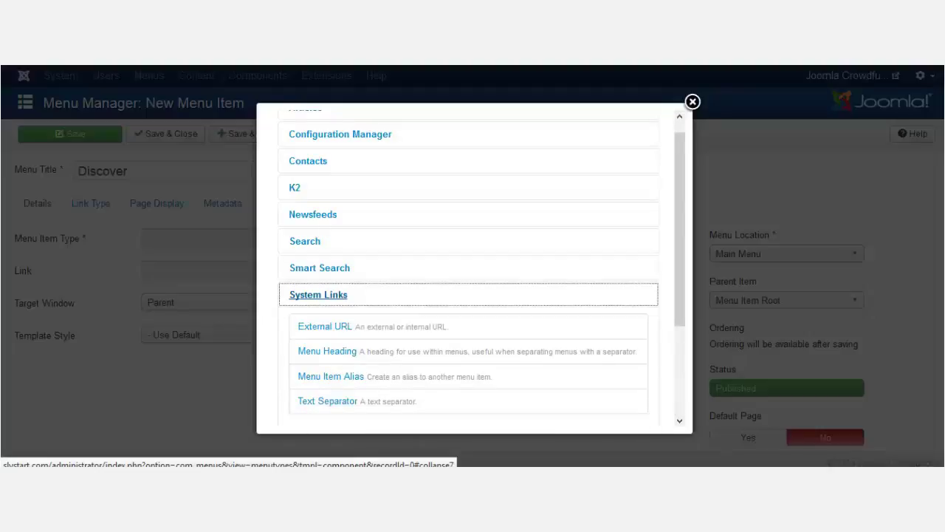
scroll(472, 266, down, 3)
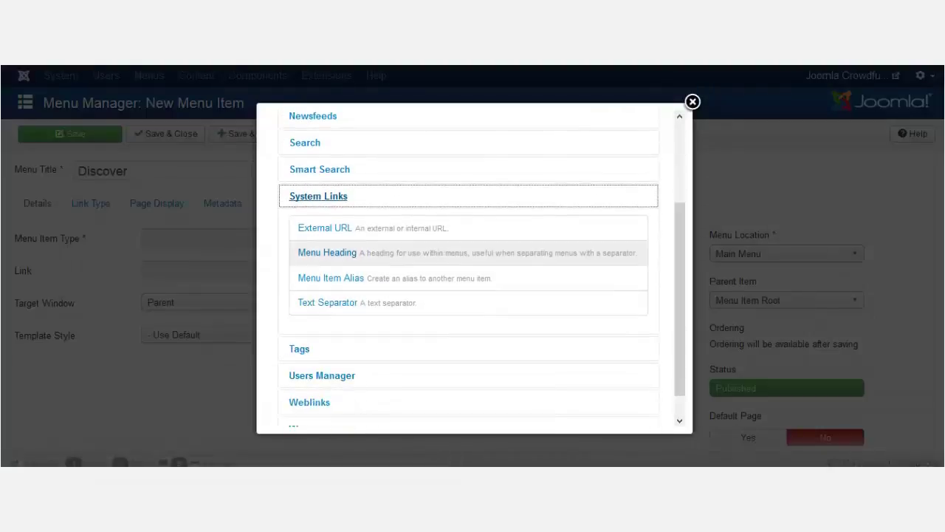
click(325, 227)
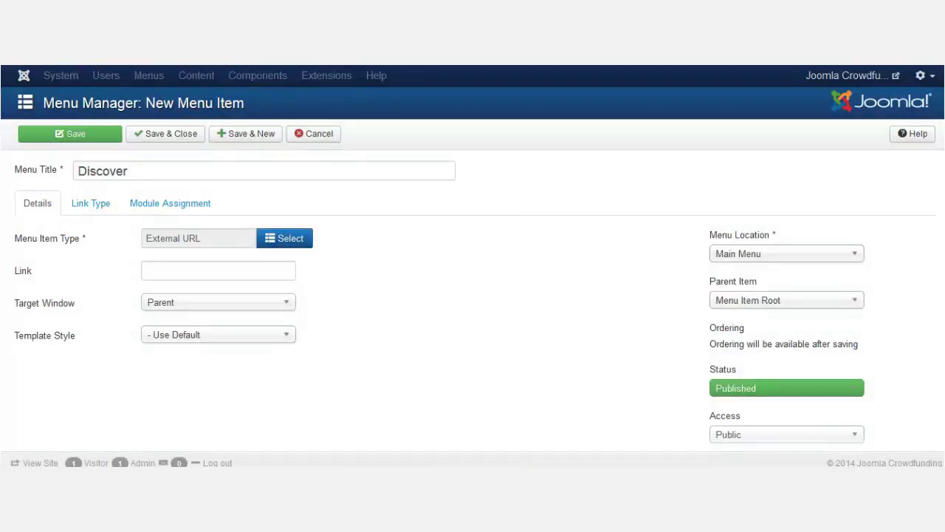
click(146, 270)
text(#)
click(246, 134)
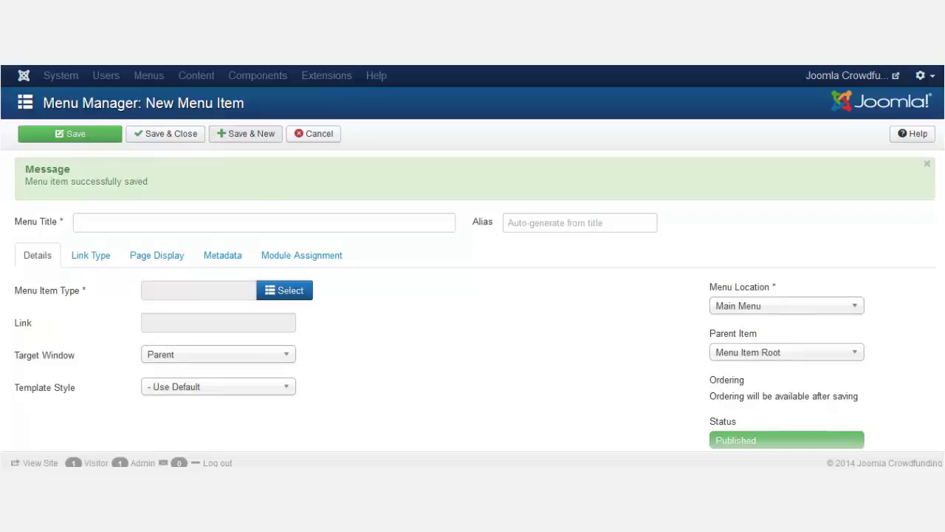
- Enter Start as the title of the new Main Menu item
click(78, 222)
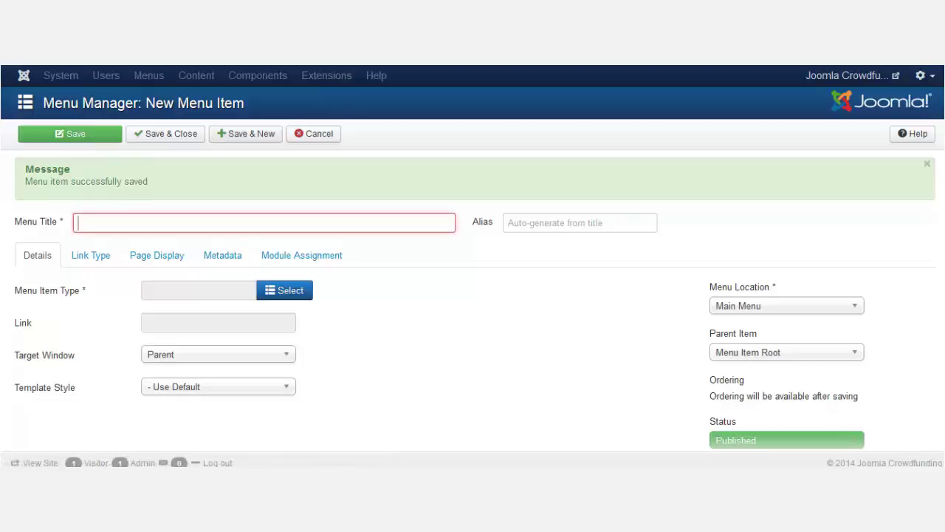
text(Start)
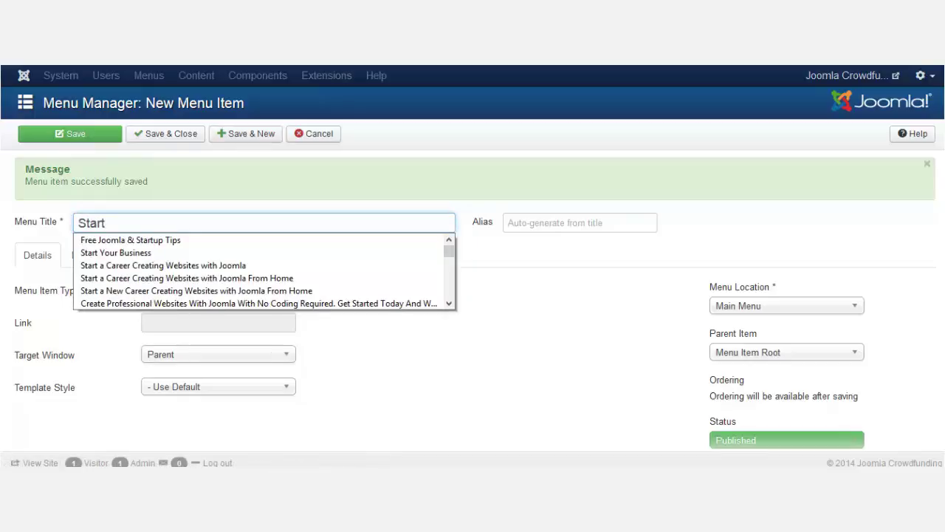
key(Down)
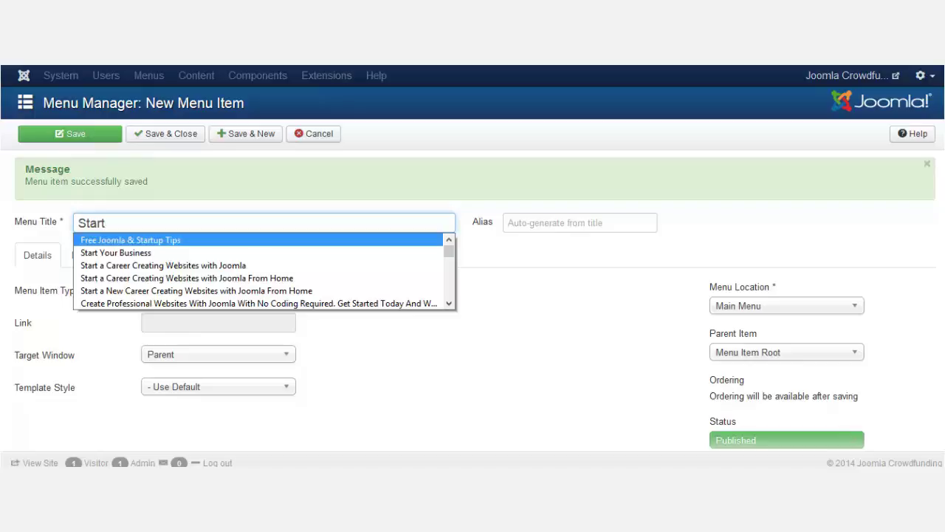
key(Escape)
- Make the Start item an External URL with # as its link, and save it, starting another new item
click(285, 290)
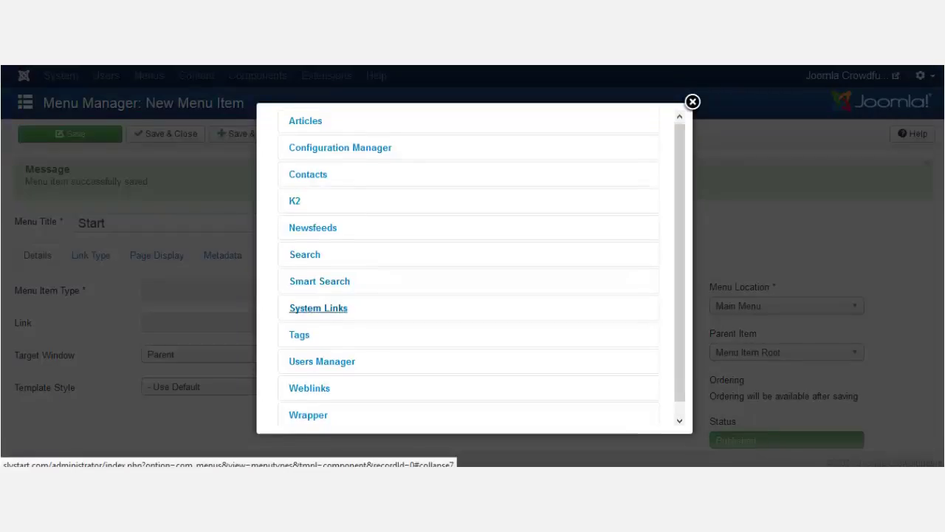
scroll(318, 299, down, 1)
click(319, 294)
scroll(473, 266, down, 2)
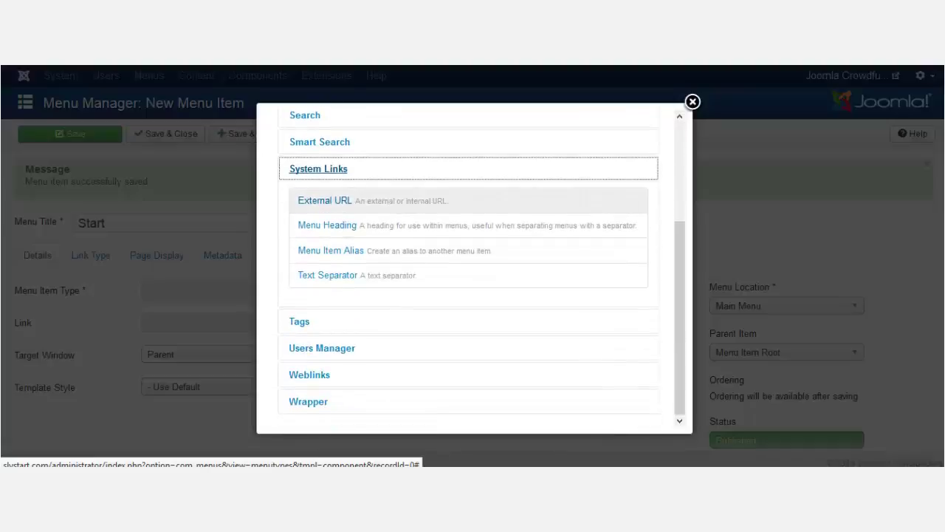
click(327, 201)
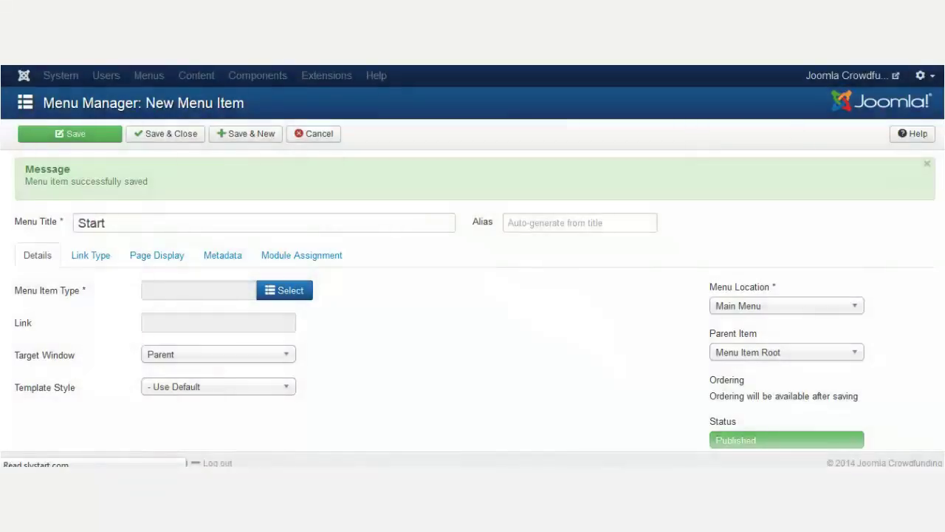
click(218, 271)
text(#)
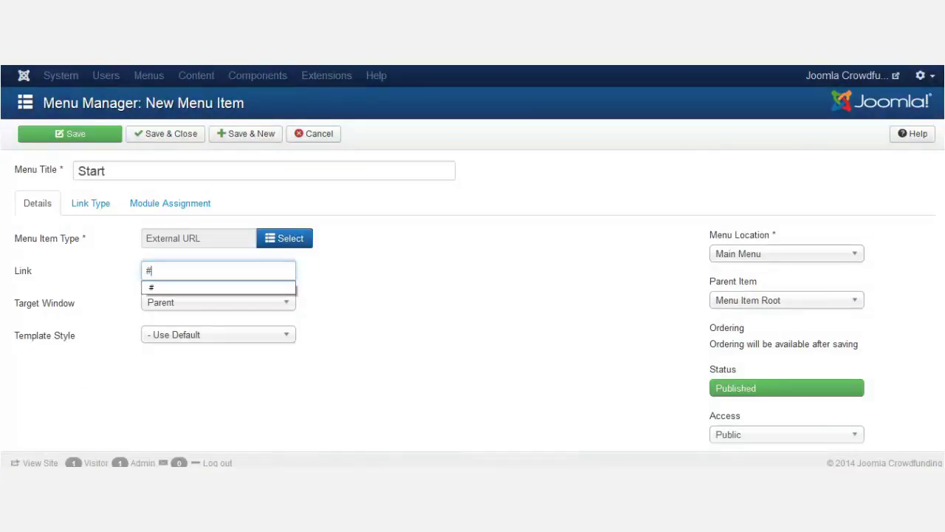
click(246, 133)
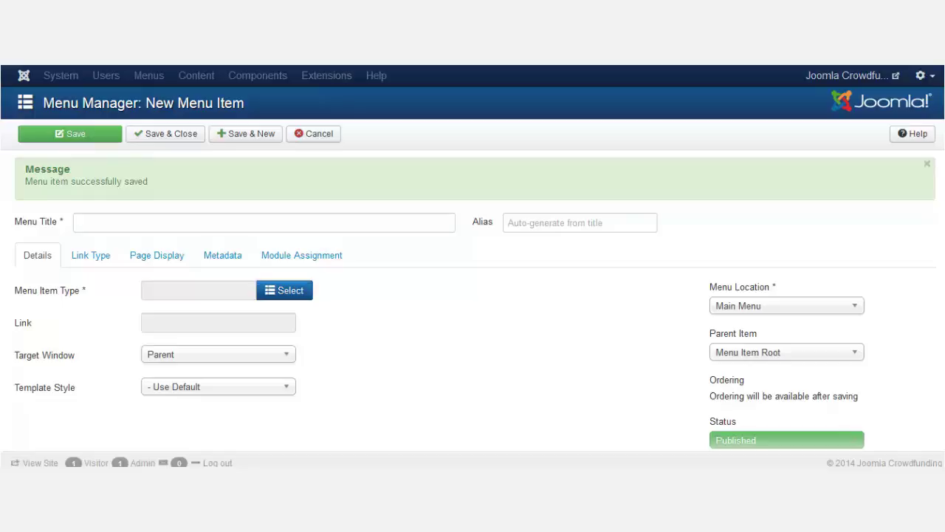
- Enter Sign Up as the title of the new Main Menu item
click(264, 222)
text(Sign U)
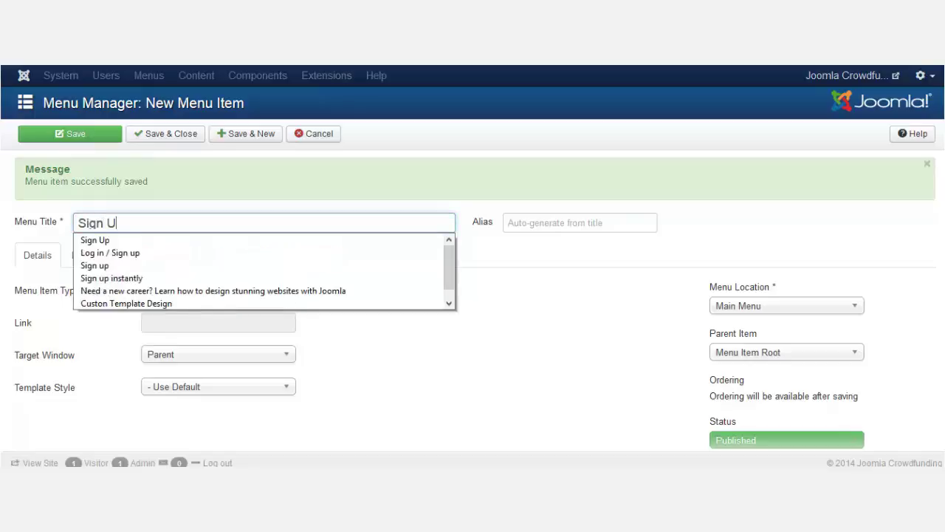
text(p)
key(Down)
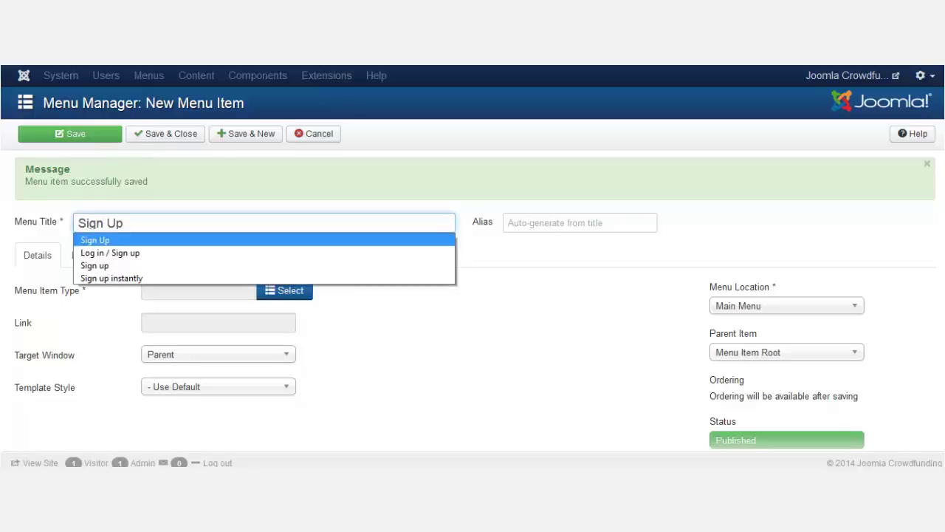
key(Return)
- Set the Sign Up item's type to the Users Manager Registration Form, then save and close it
click(284, 291)
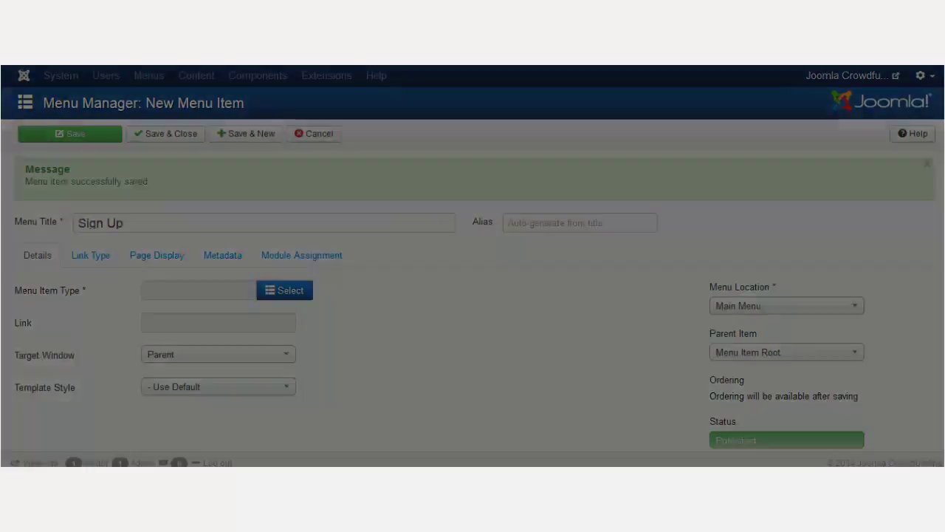
scroll(320, 283, down, 1)
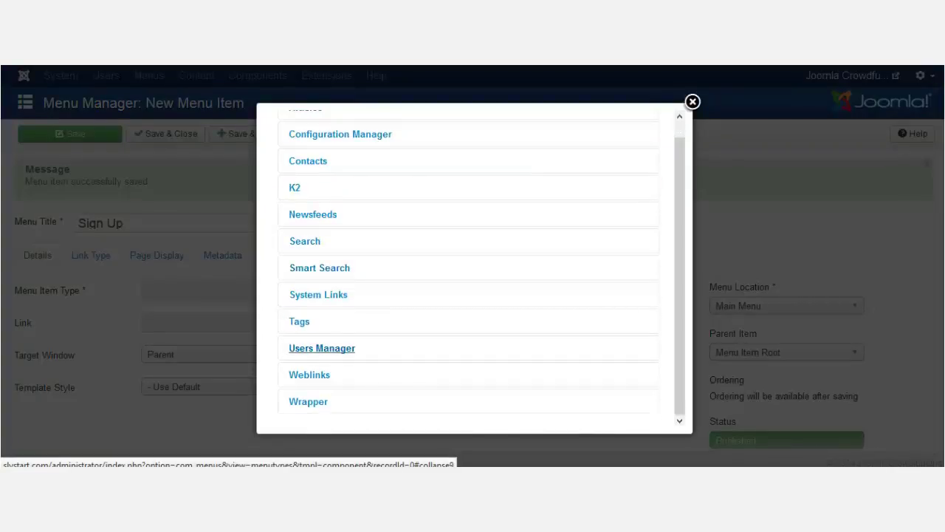
click(322, 348)
scroll(322, 295, down, 3)
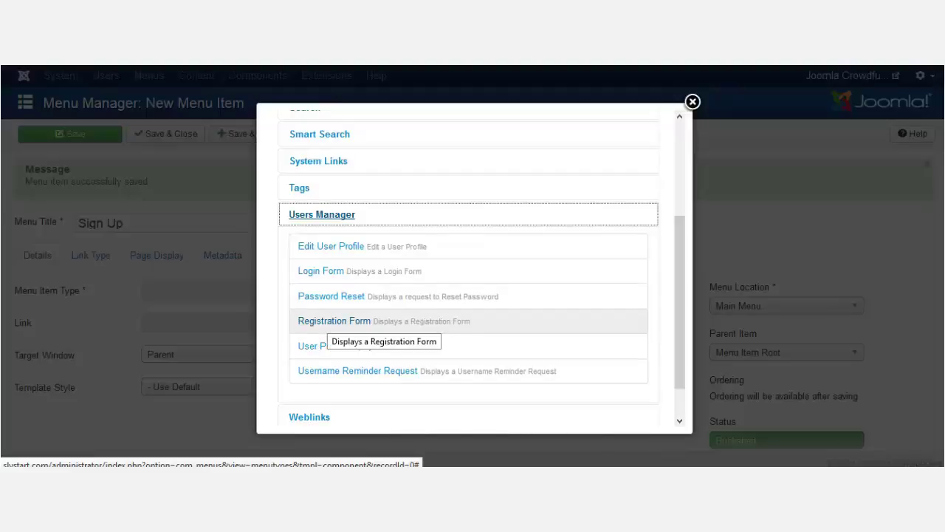
click(334, 322)
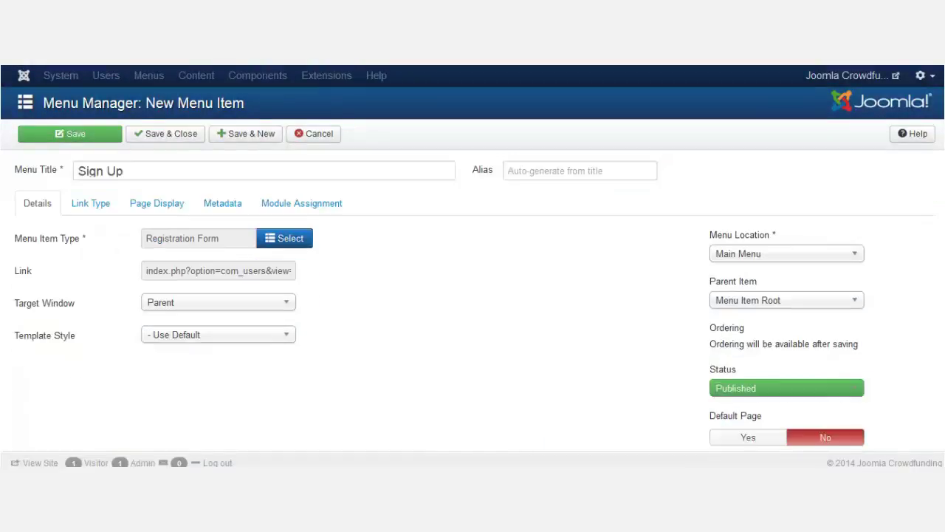
click(165, 134)
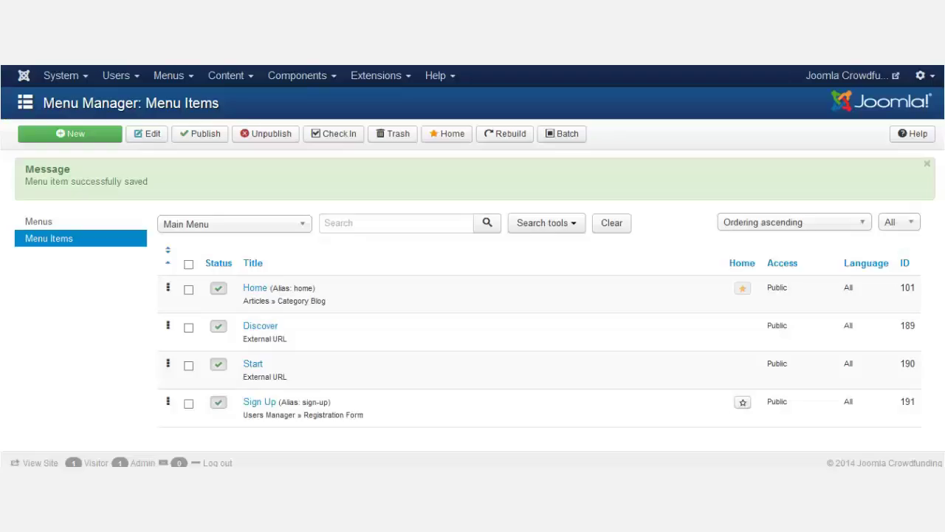
- Start a new menu and enter Hidden menu as its title
click(173, 75)
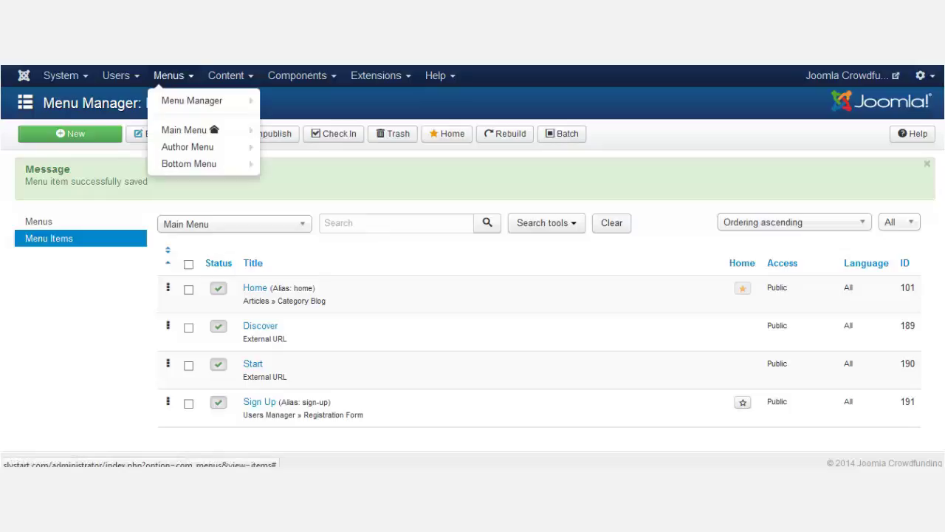
mouse_move(192, 100)
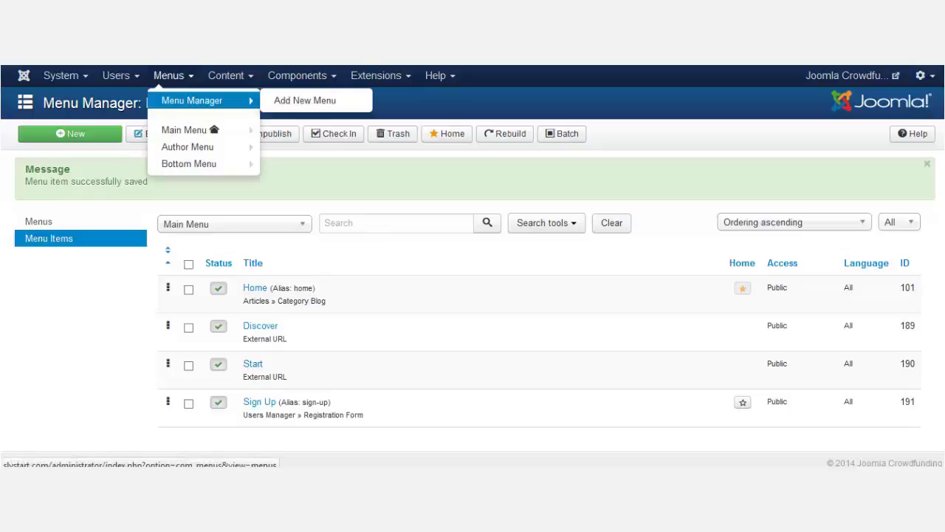
click(305, 101)
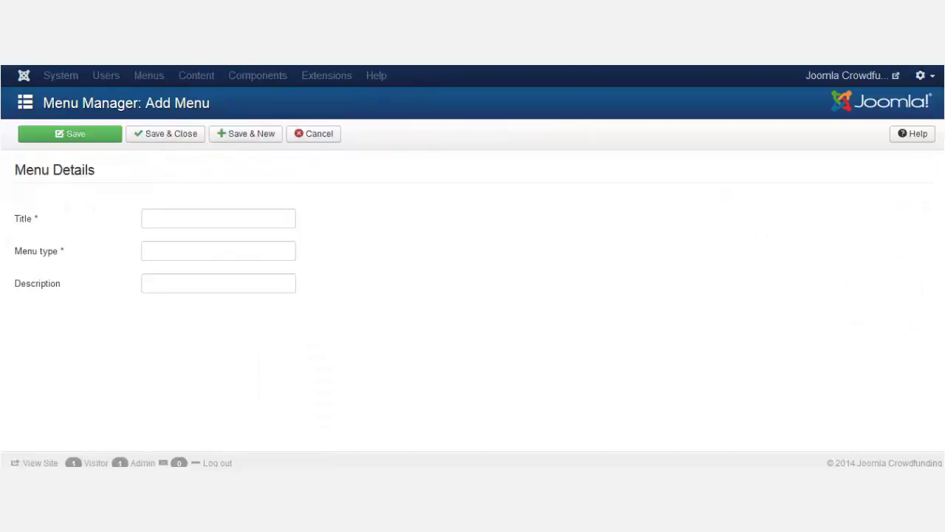
click(218, 218)
text(Hidde)
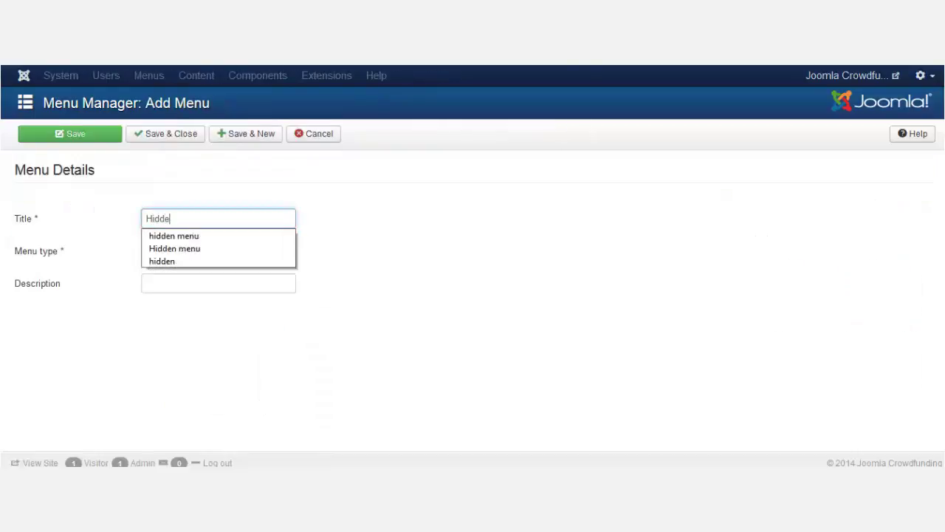
text(n menu)
key(Tab)
- Enter hidden menu as both the menu type and the description of the new menu, then save and close it
text(hidde)
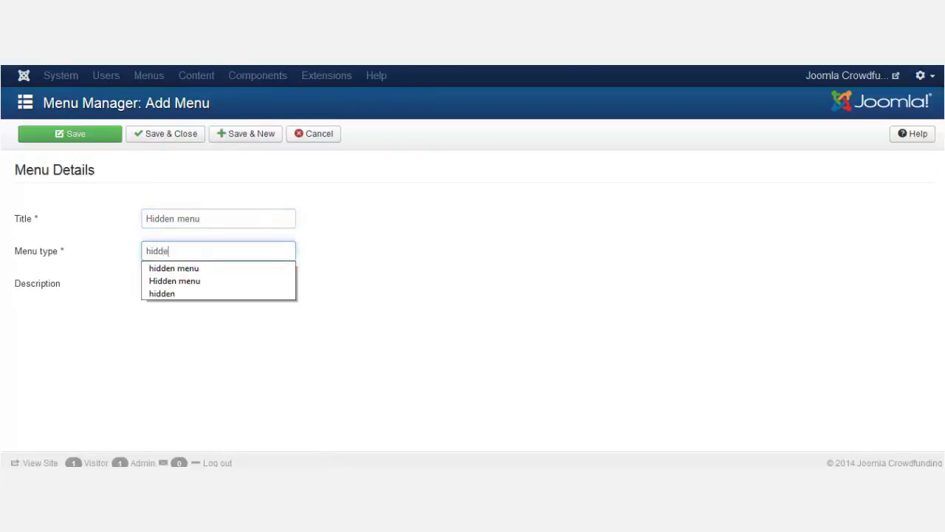
text(n menu)
key(Tab)
text(hidden m)
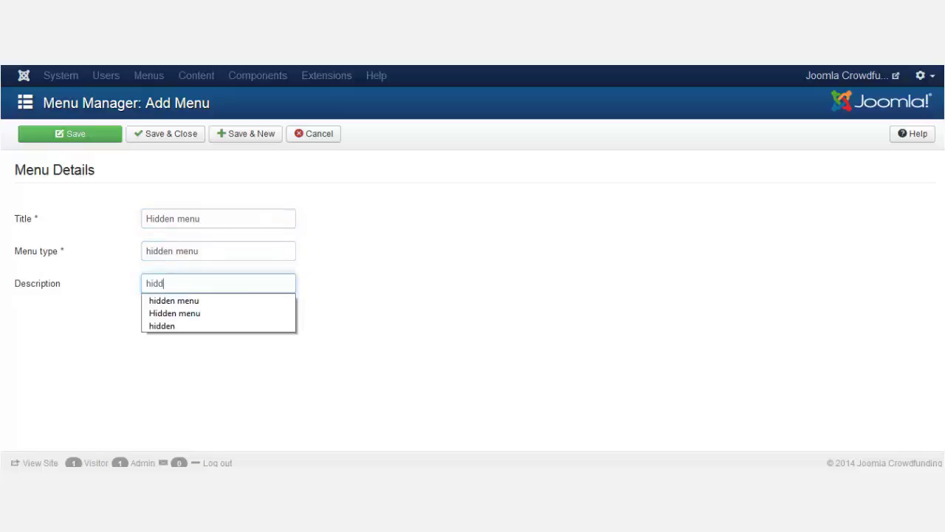
text(enu)
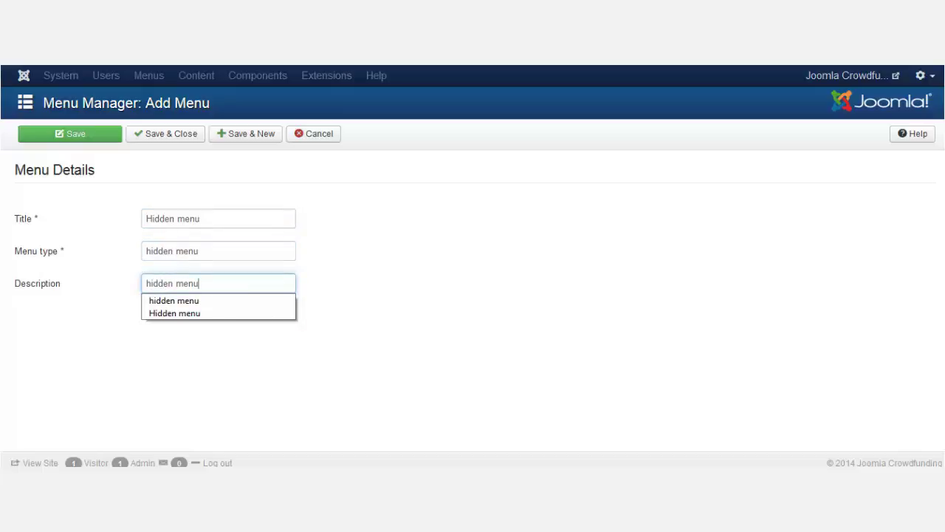
click(165, 133)
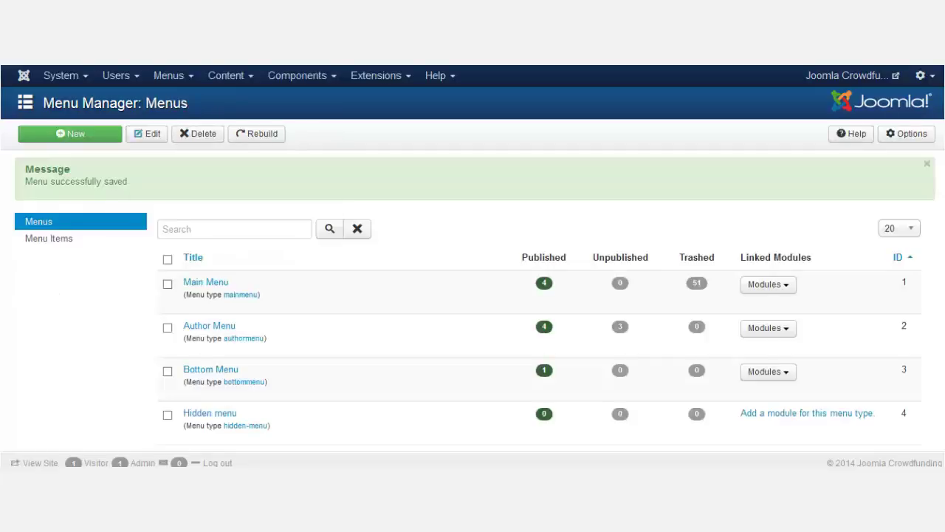
- Open the Main Menu's Home item for editing and set its menu location to Hidden menu
click(169, 75)
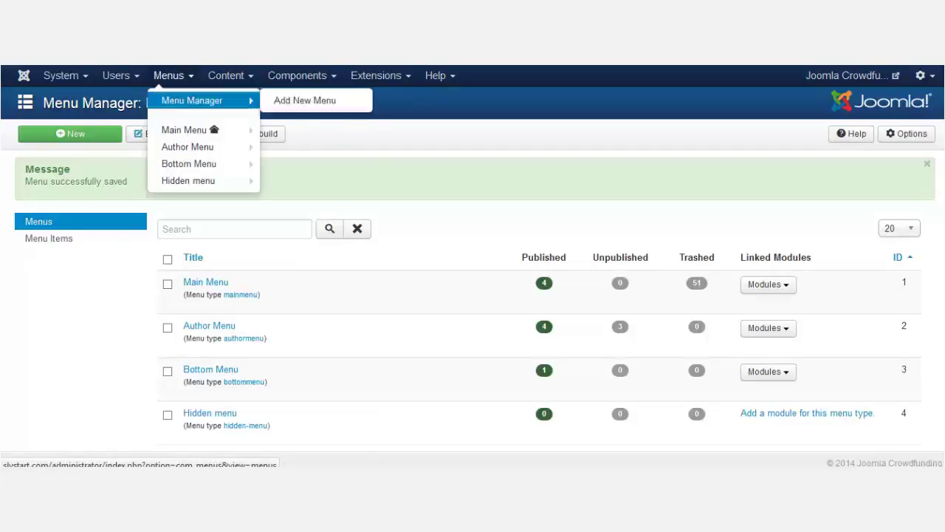
click(216, 130)
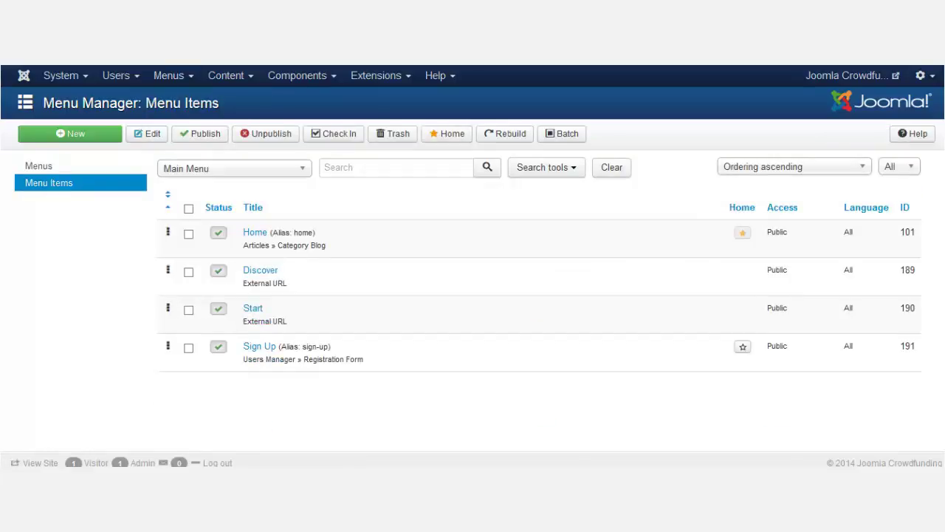
click(254, 232)
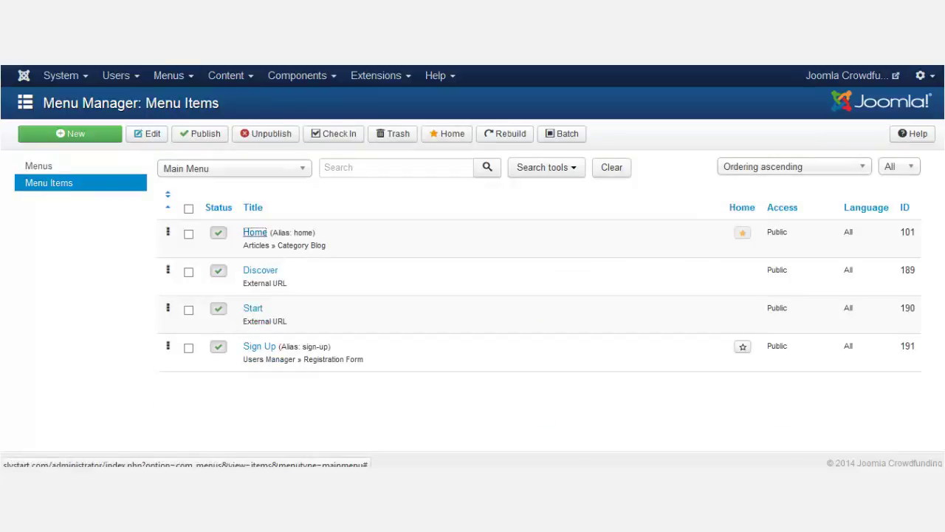
key(ctrl+Tab)
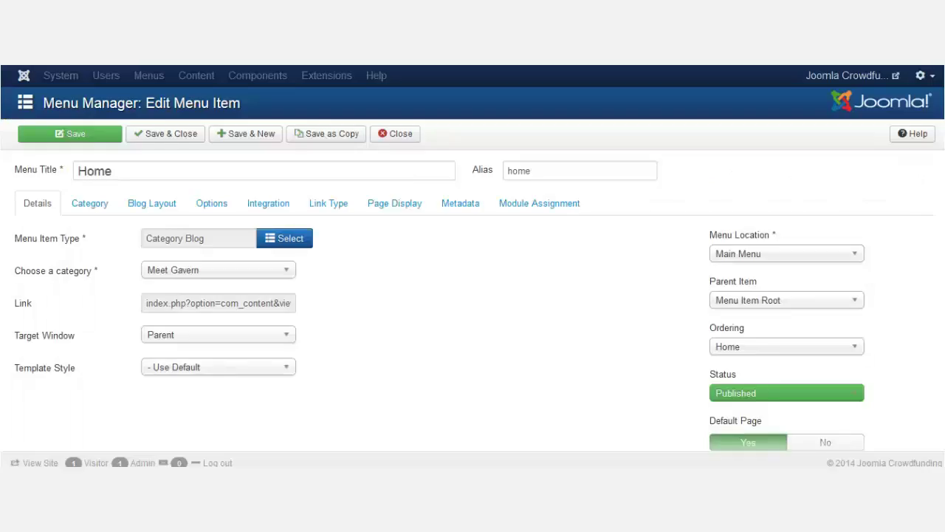
scroll(472, 296, down, 2)
scroll(473, 296, up, 2)
click(786, 253)
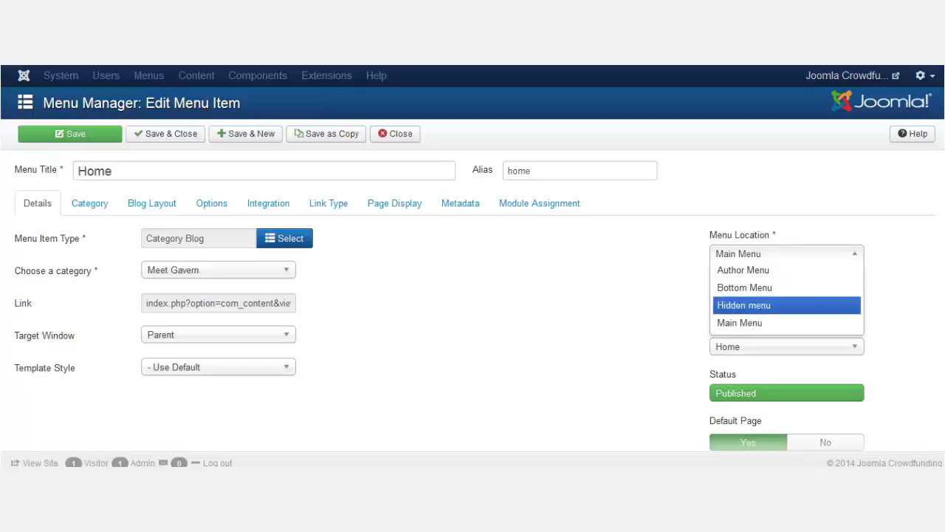
click(743, 306)
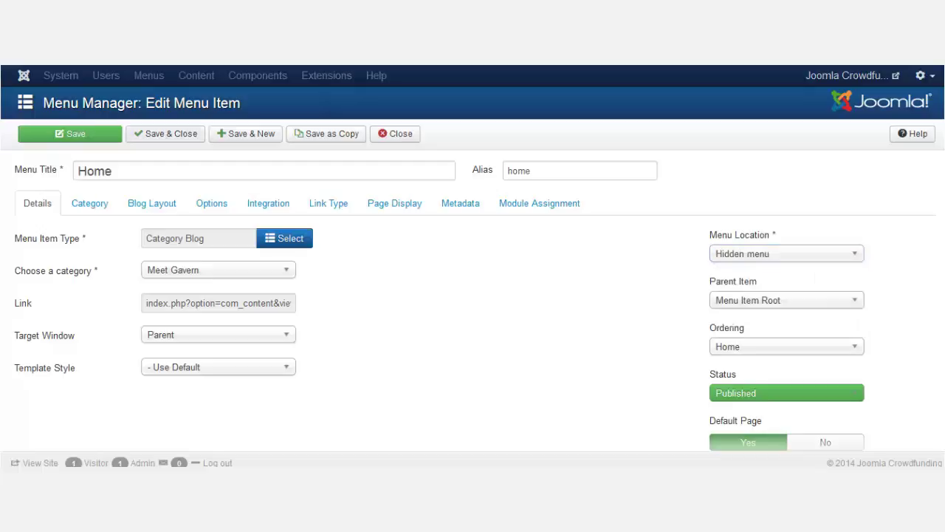
- Save and close the Home menu item with its new menu location
click(165, 134)
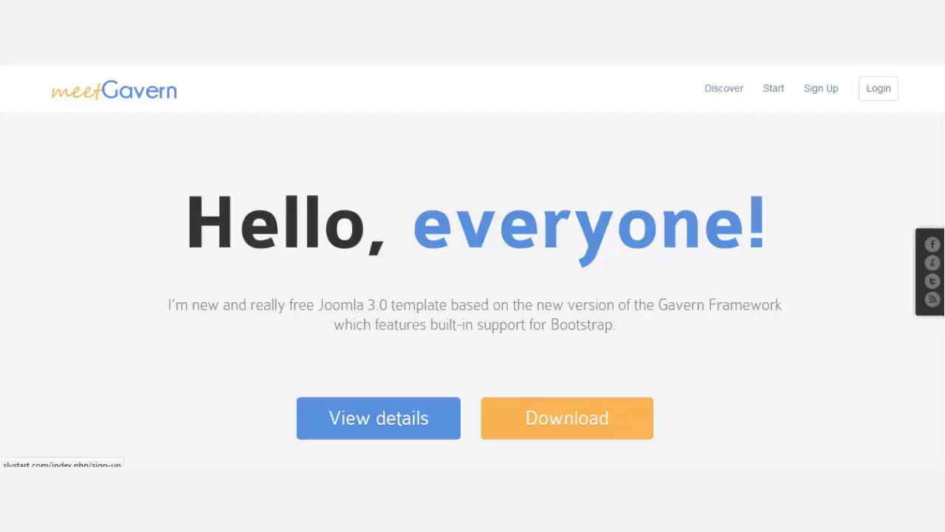
- Open the Sign Up page on the site's front end and examine the registration form, going through its account fields from Name to Verify password
click(822, 88)
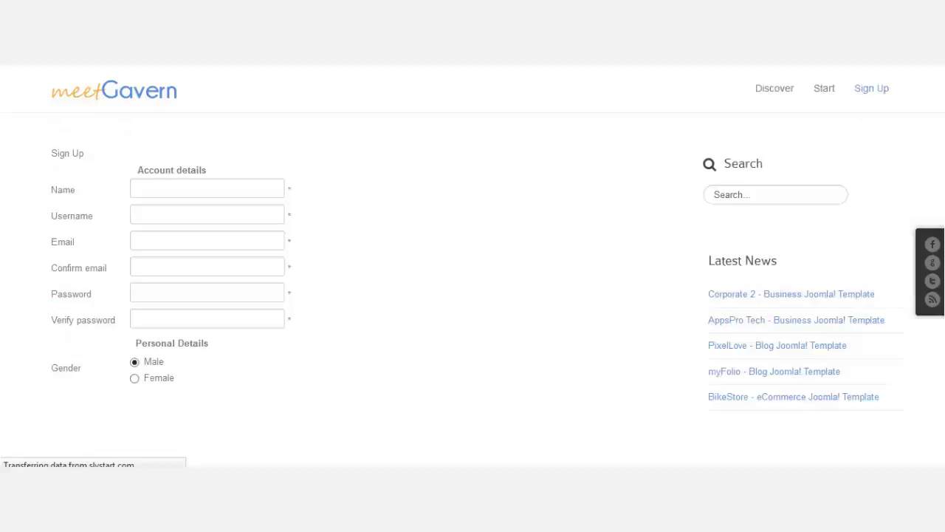
scroll(472, 265, down, 10)
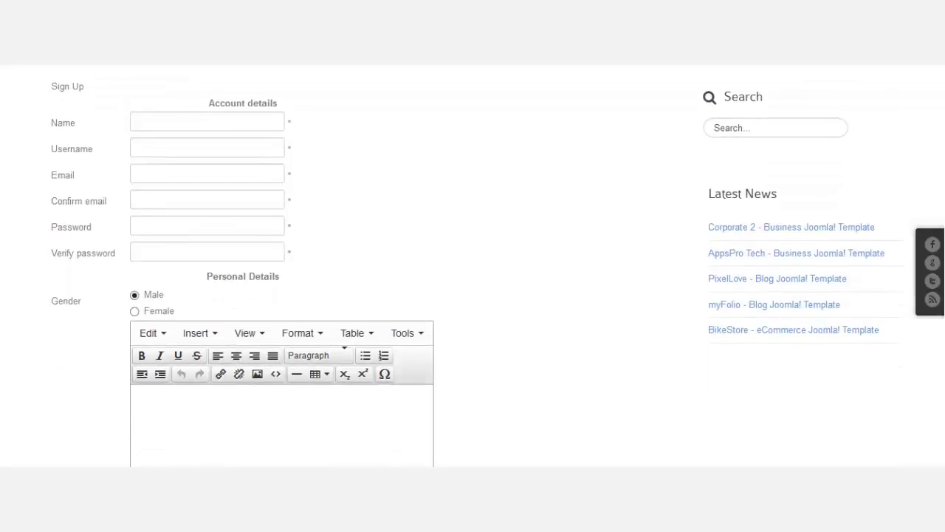
scroll(472, 266, down, 5)
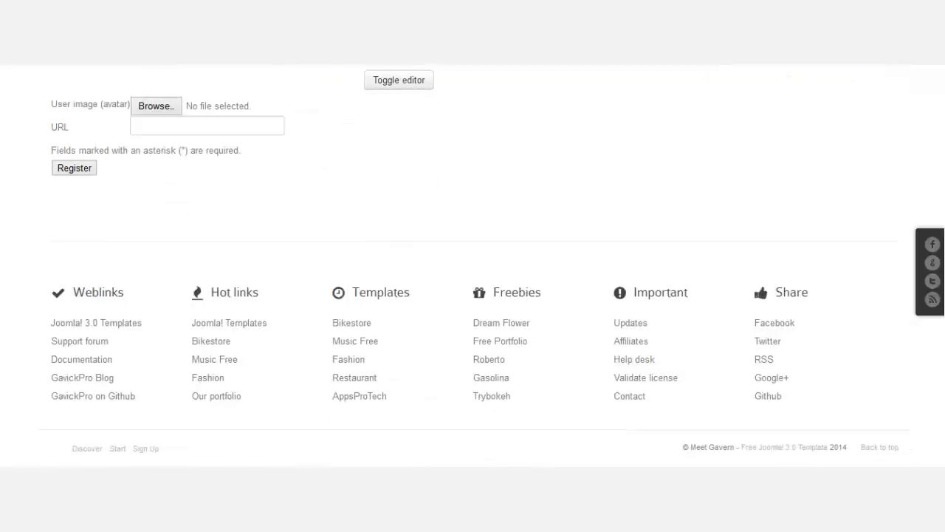
scroll(473, 266, up, 15)
click(207, 188)
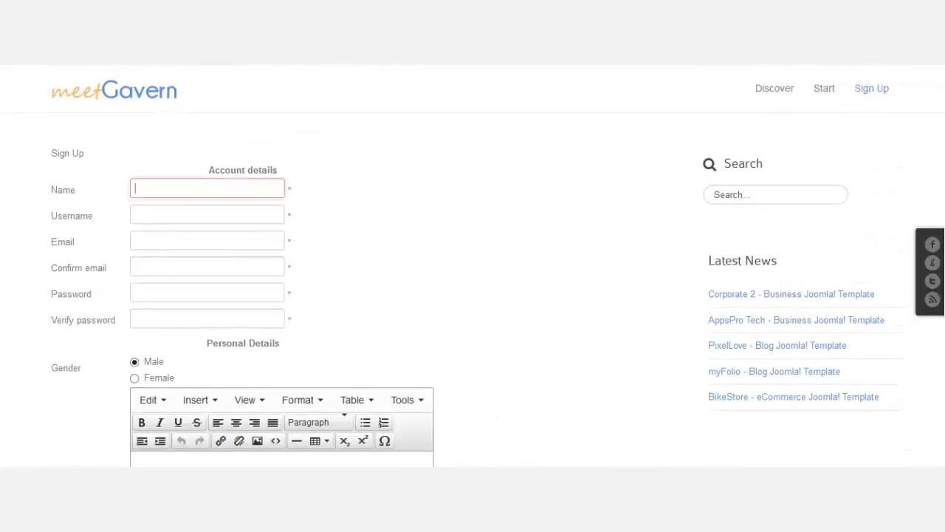
key(Tab)
key(Tab)
key(Tab)
key(Tab)
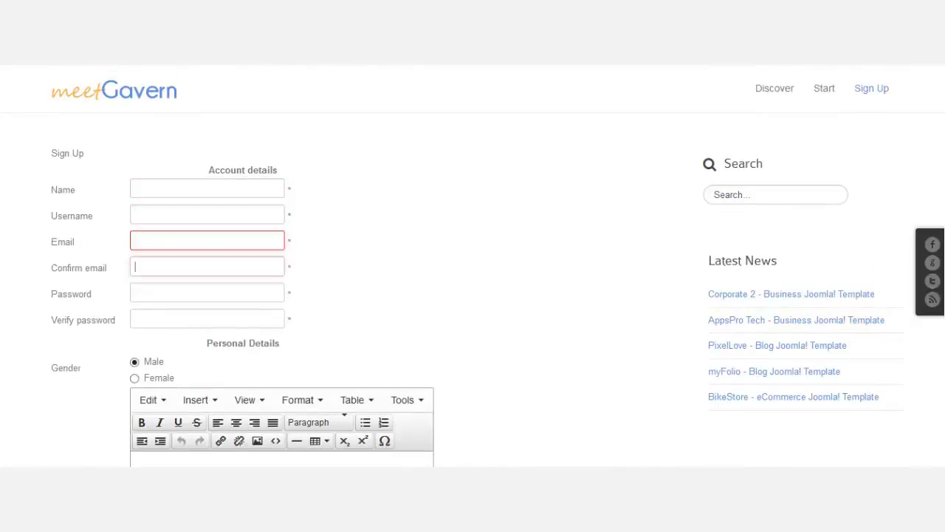
click(192, 318)
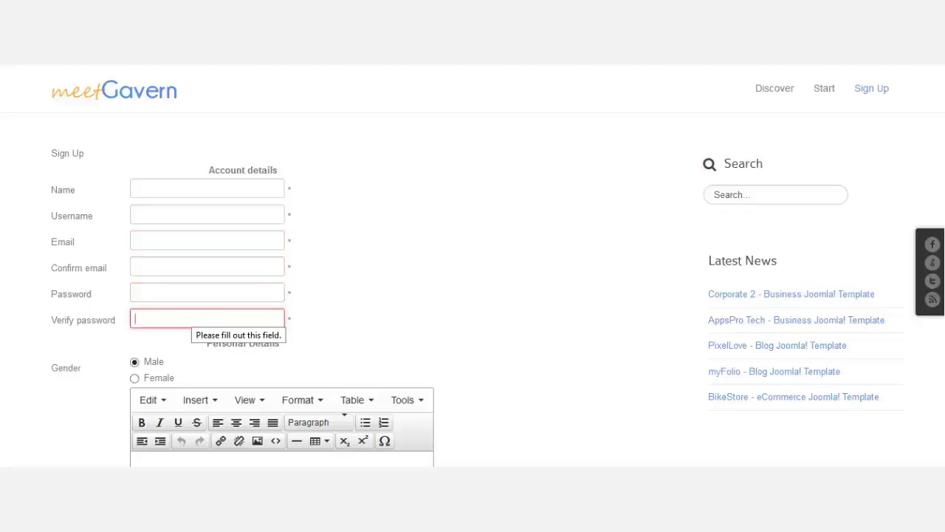